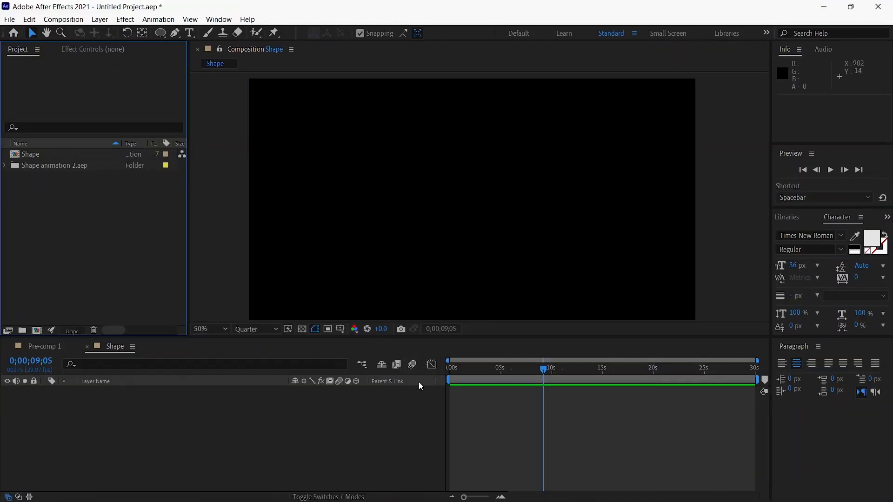
- In Pre-comp 1, hide Shape Layer 4, show only Shape Layer 1 and scrub through the circle's animation
left_click(52, 345)
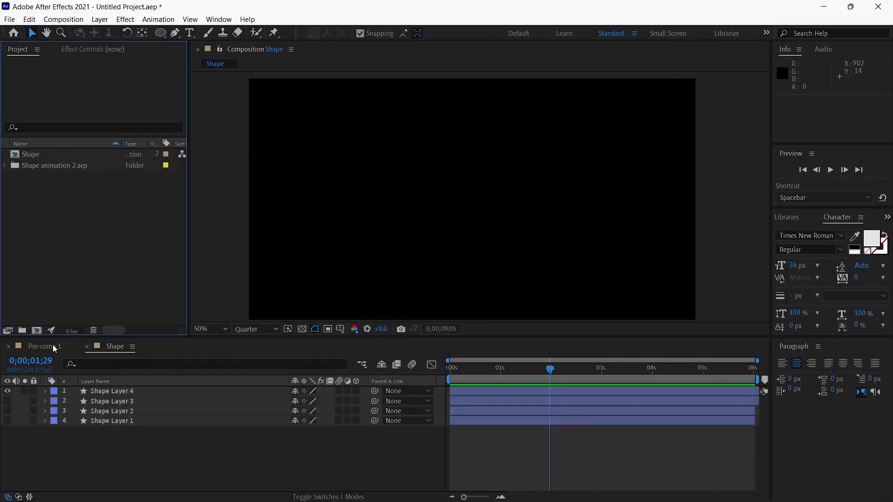
left_click_drag(465, 375, 442, 369)
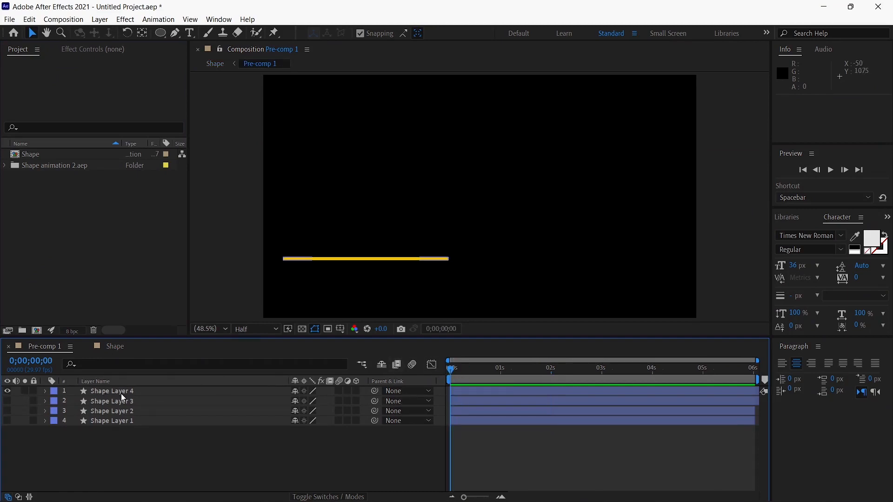
left_click(7, 392)
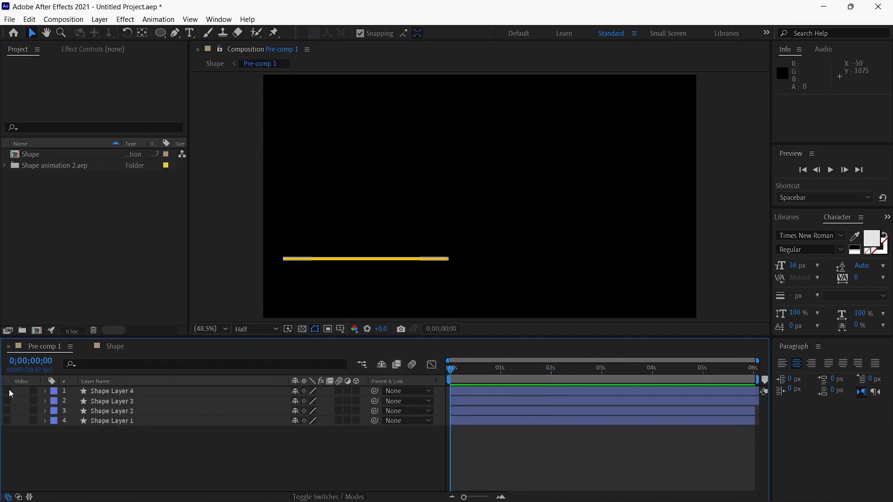
left_click(7, 421)
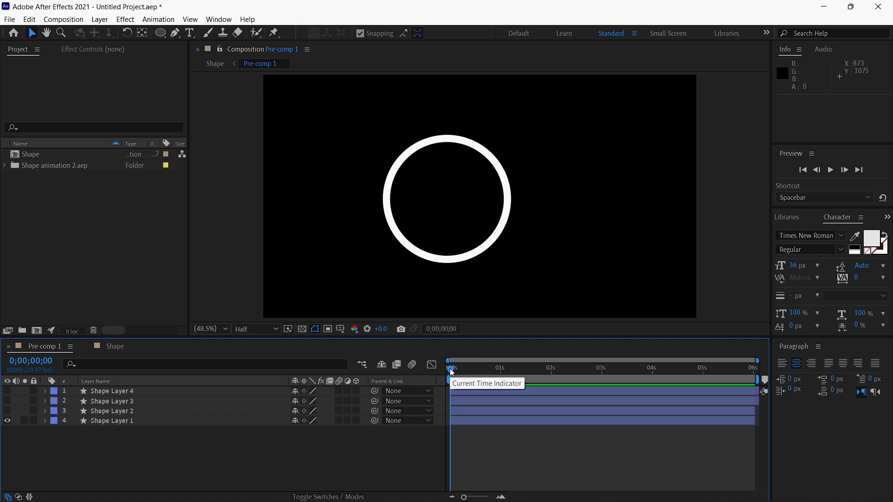
left_click_drag(457, 375, 512, 363)
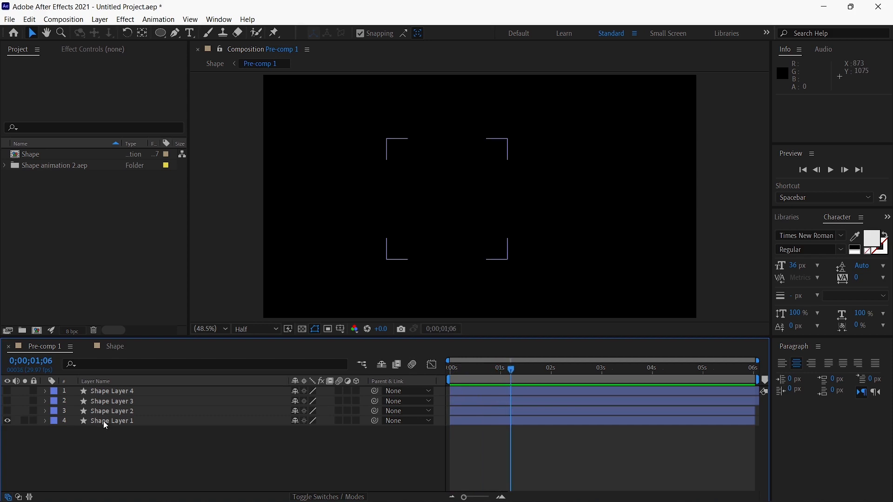
- In the Shape composition, draw a circle about 526 px across near the centre with no fill and a 37 px yellow stroke
left_click(117, 348)
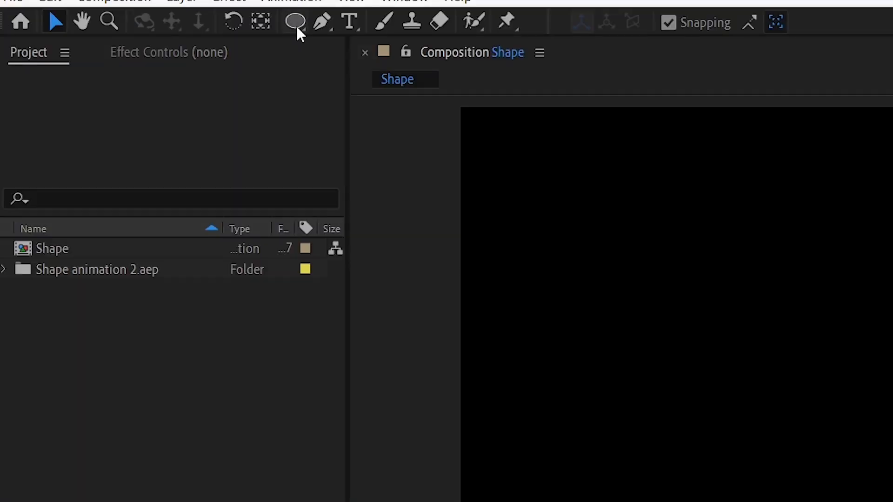
left_click(295, 24)
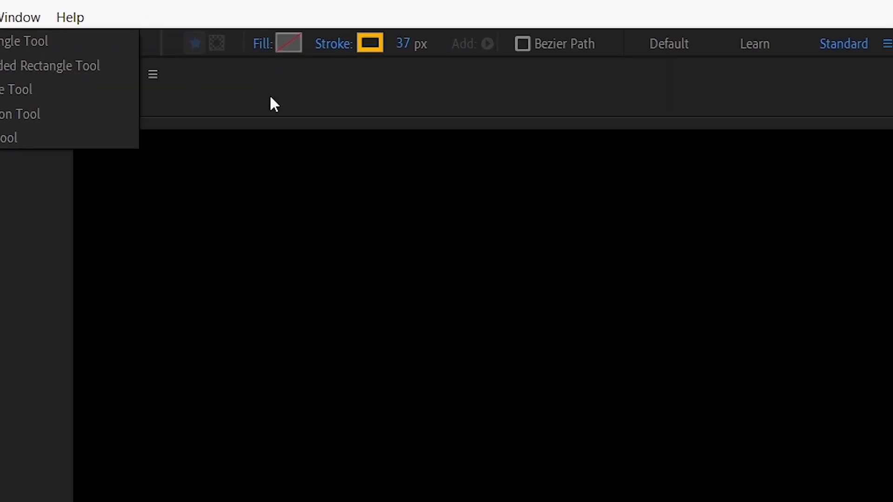
left_click(258, 44)
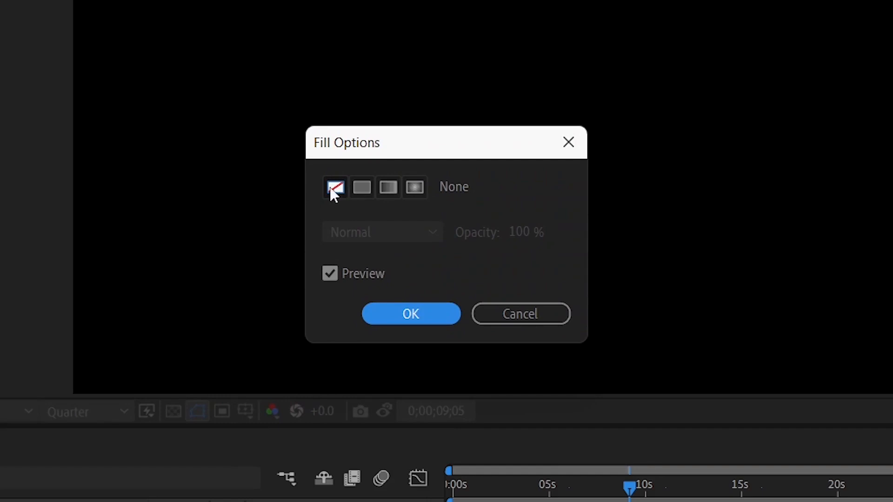
left_click(403, 317)
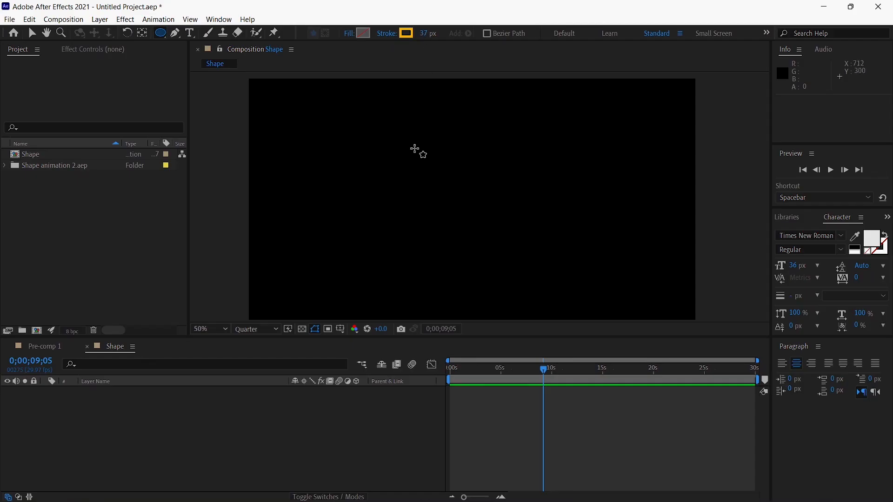
left_click_drag(409, 138, 518, 261)
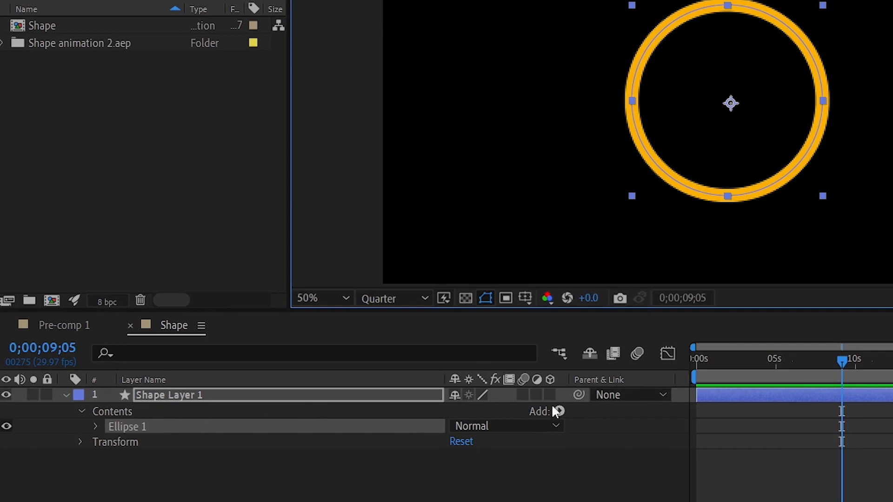
- Add a Trim Paths operator to Ellipse 1 in Shape Layer 1
left_click(560, 411)
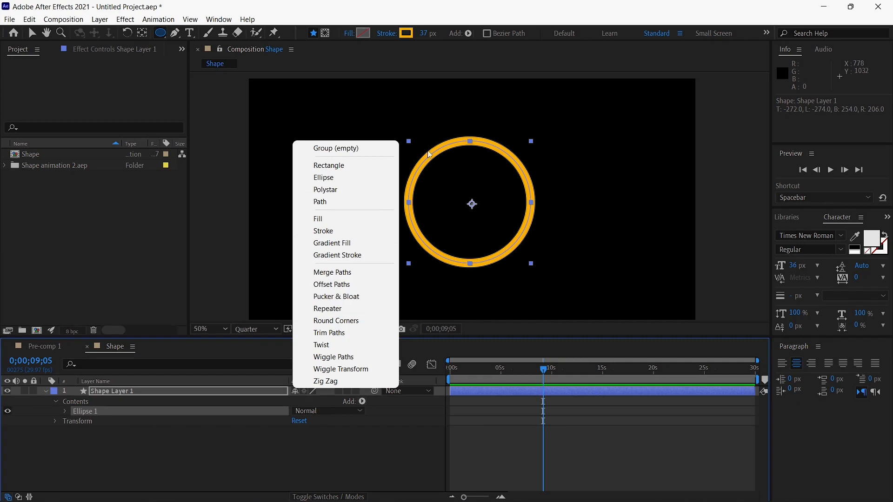
left_click(468, 34)
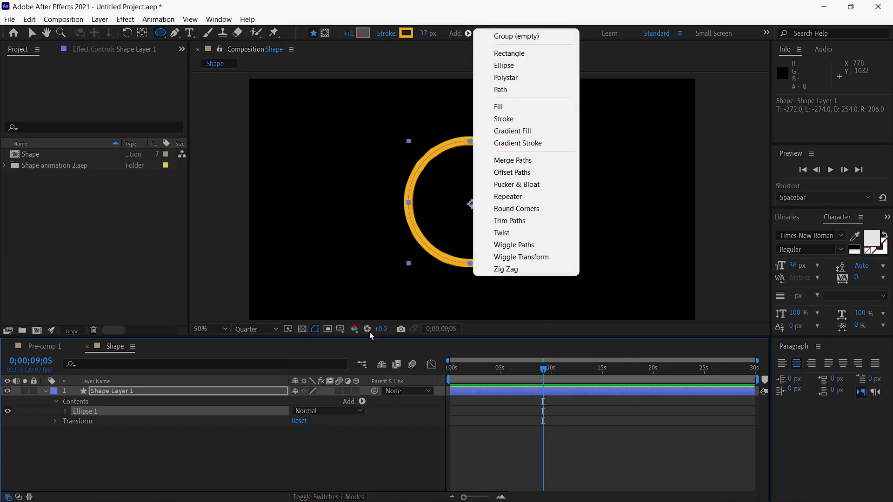
left_click(363, 404)
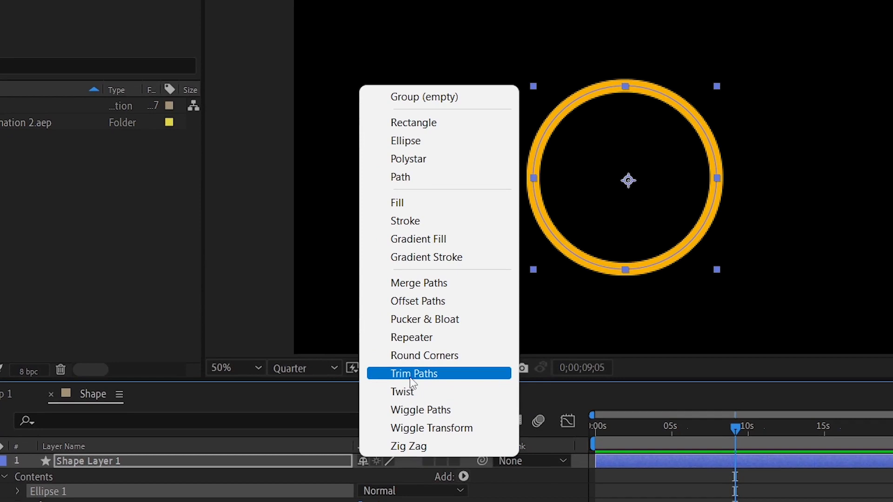
left_click(411, 375)
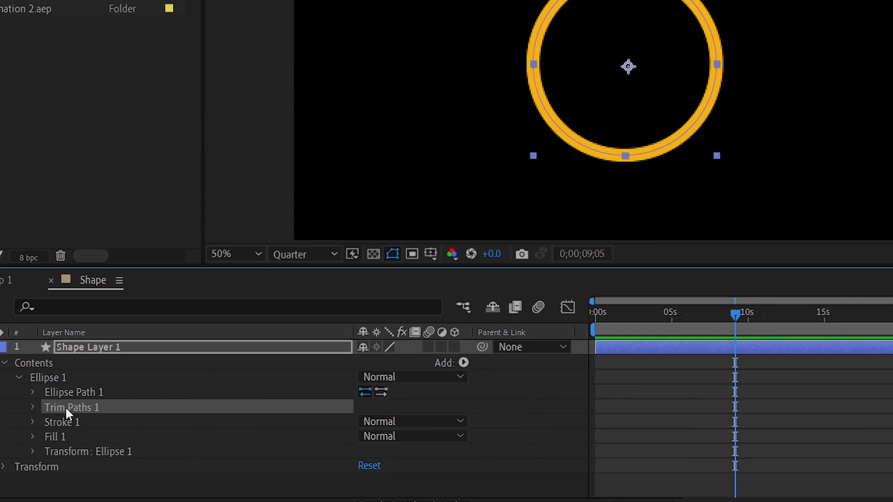
- Keyframe the Trim Paths Start of Ellipse 1 with 100% at 0;00;00;27 and 0% at 0;00;04;10
left_click(32, 407)
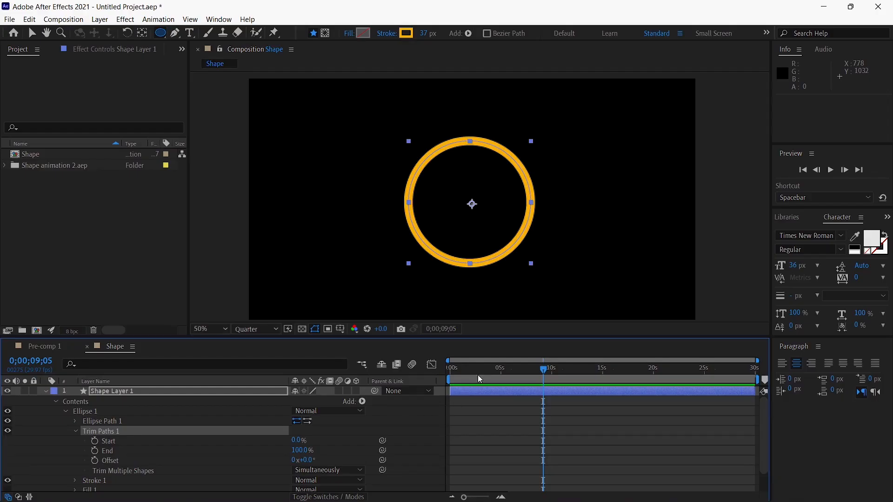
left_click_drag(637, 323, 607, 324)
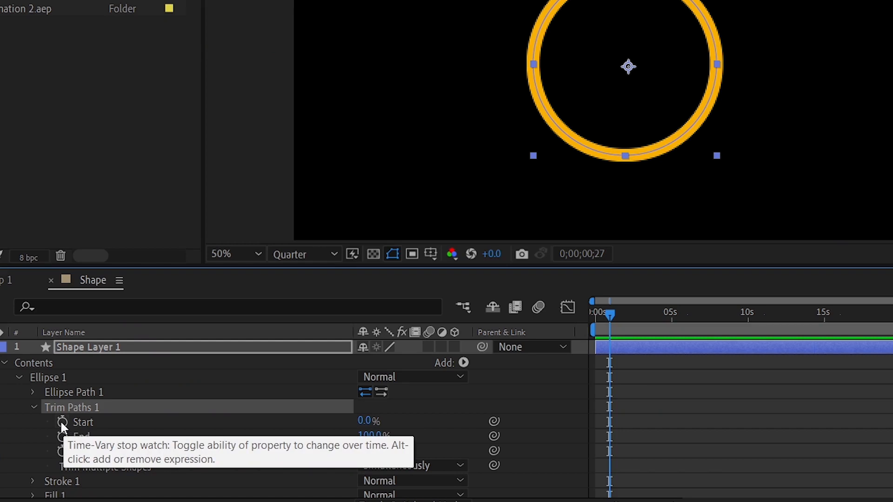
left_click(62, 422)
left_click_drag(609, 422, 665, 418)
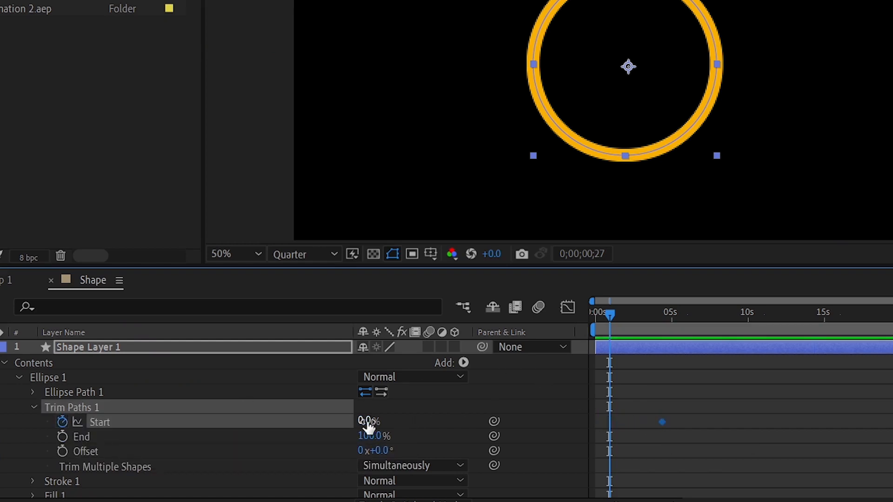
left_click_drag(367, 424, 441, 413)
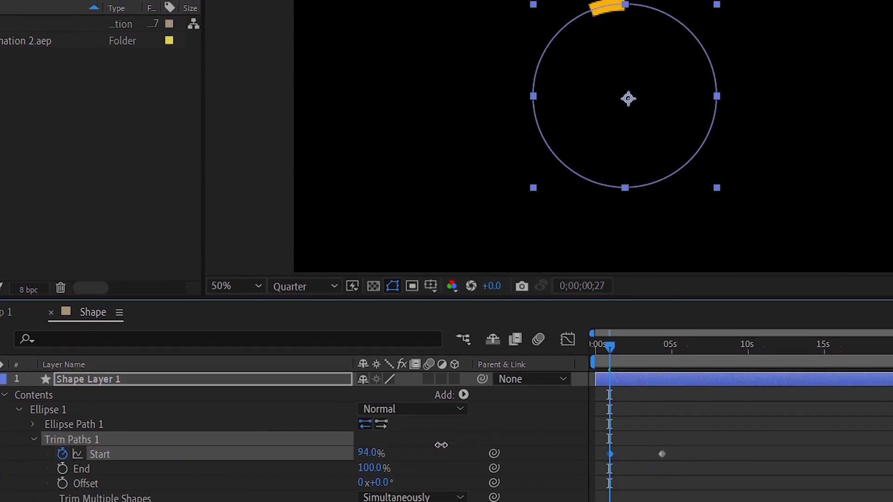
left_click_drag(441, 445, 445, 445)
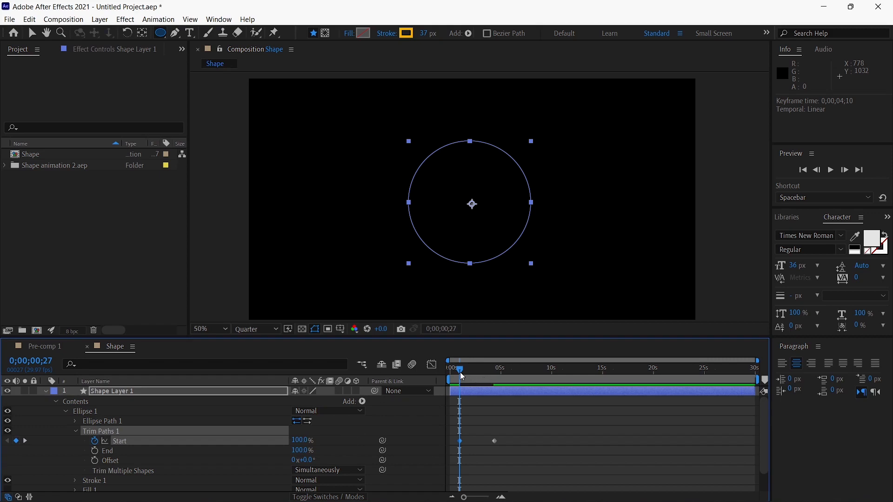
- Play back the circle's trim animation from just before the first Start keyframe
left_click_drag(460, 374, 457, 373)
key("space")
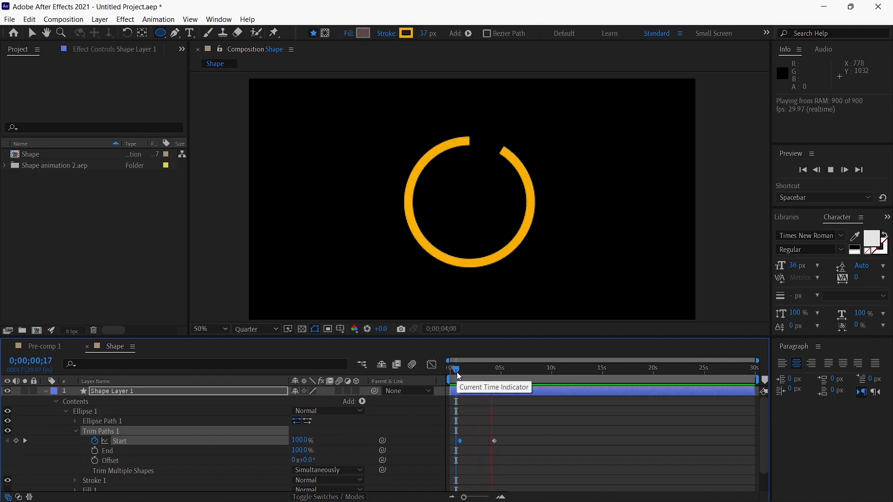
key("space")
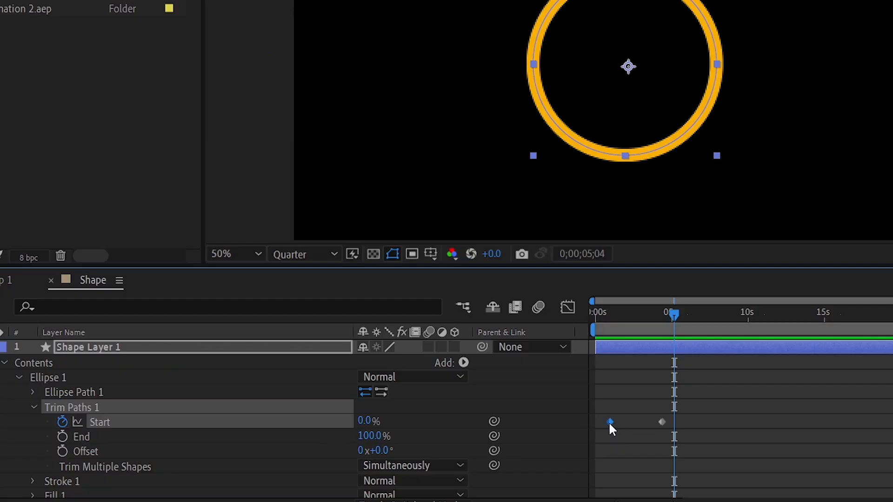
- Move the 100% Start keyframe behind the 0% one, to about 7 seconds, and play back the reversed animation
left_click_drag(609, 423, 705, 421)
left_click_drag(668, 312, 657, 310)
key("space")
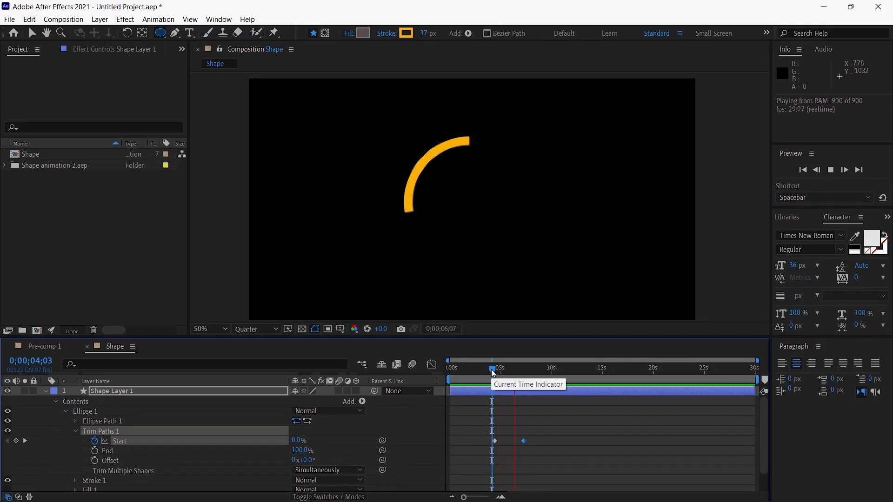
key("space")
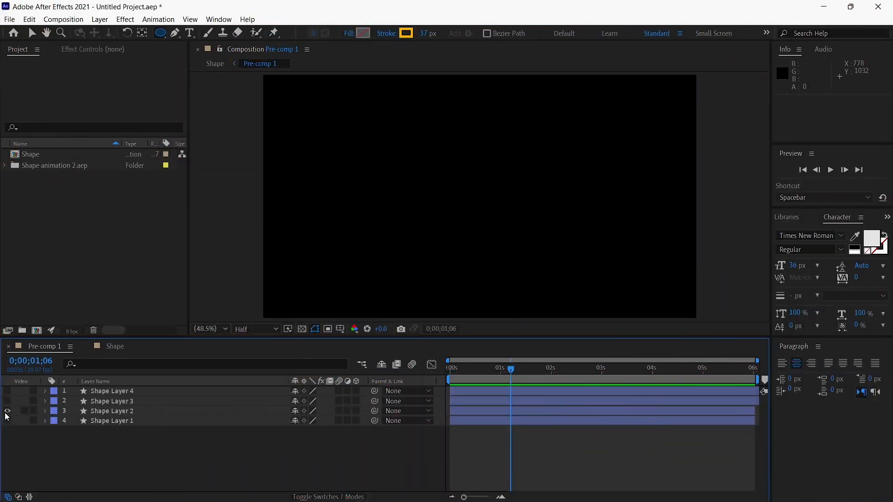
- Scrub through Shape Layer 2's animation in Pre-comp 1, then return to the Shape composition
mouse_move(475, 376)
left_mouse_down()
mouse_move(464, 371)
mouse_move(493, 370)
mouse_move(453, 376)
mouse_move(471, 377)
left_mouse_up()
left_click_drag(473, 373, 501, 370)
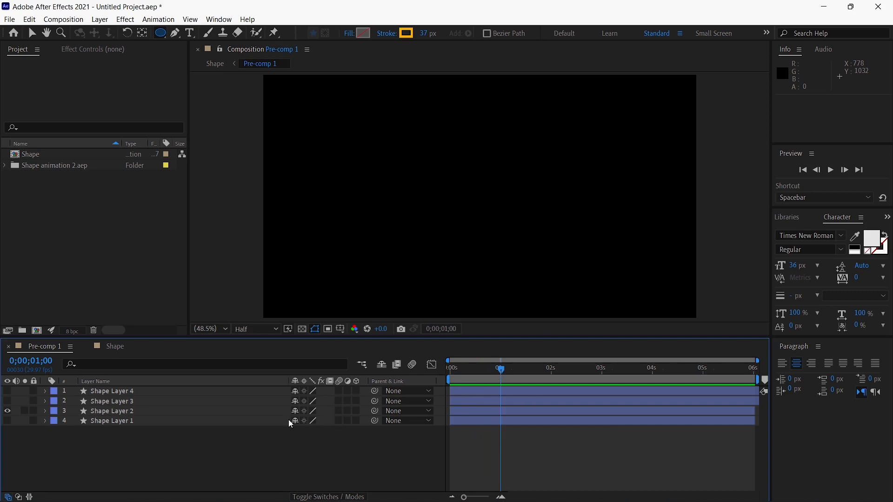
left_click(115, 347)
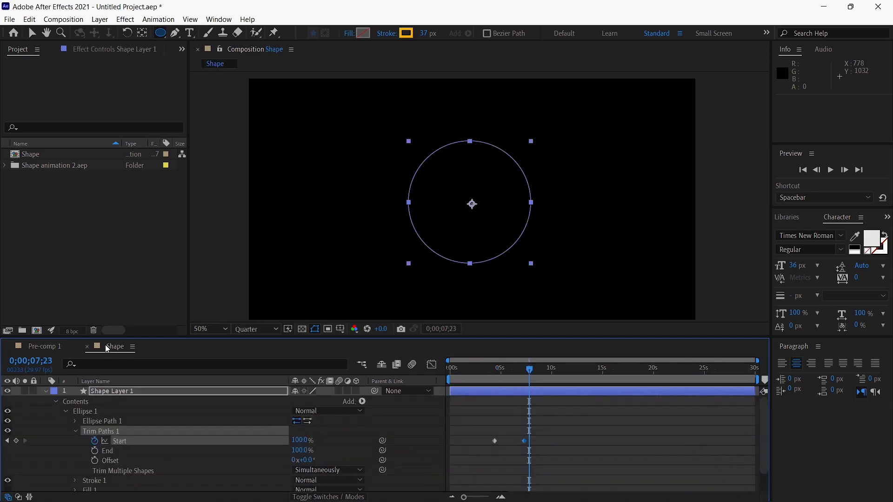
- Try drawing a second circle beside the first one while Shape Layer 1 is selected, and check the layer's contents
left_click(45, 391)
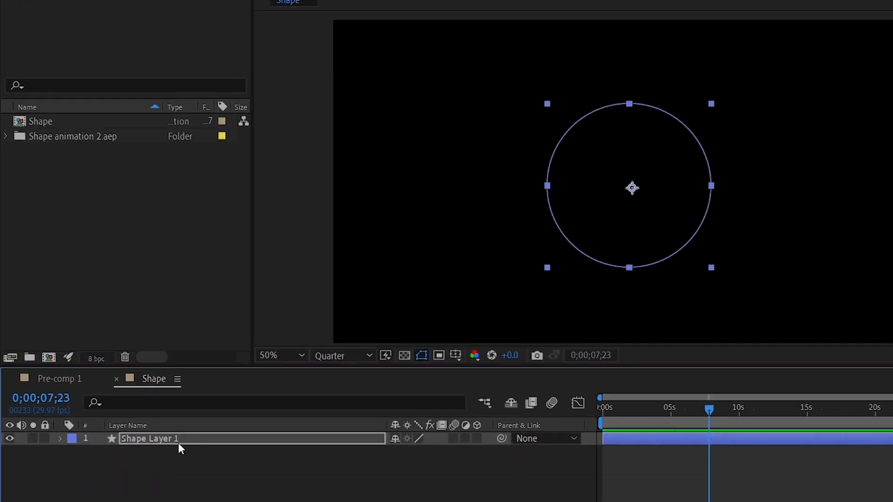
left_click(175, 442)
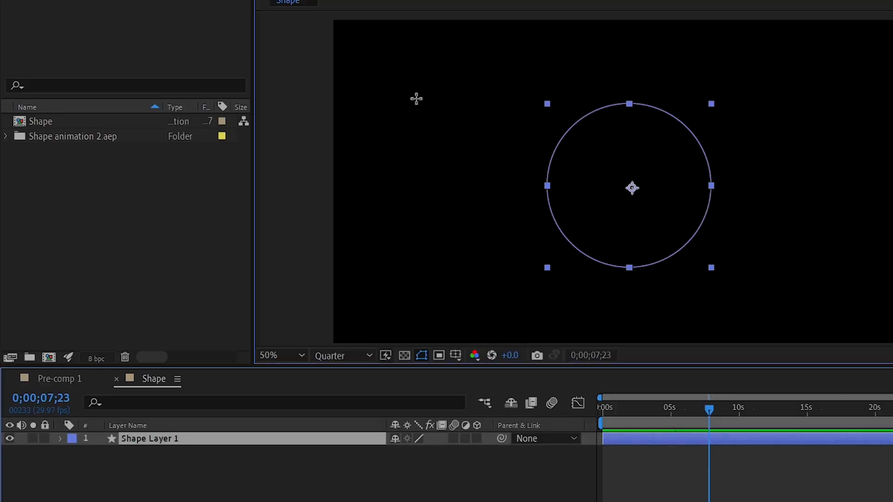
left_click_drag(414, 168, 487, 261)
left_click_drag(487, 191, 524, 229)
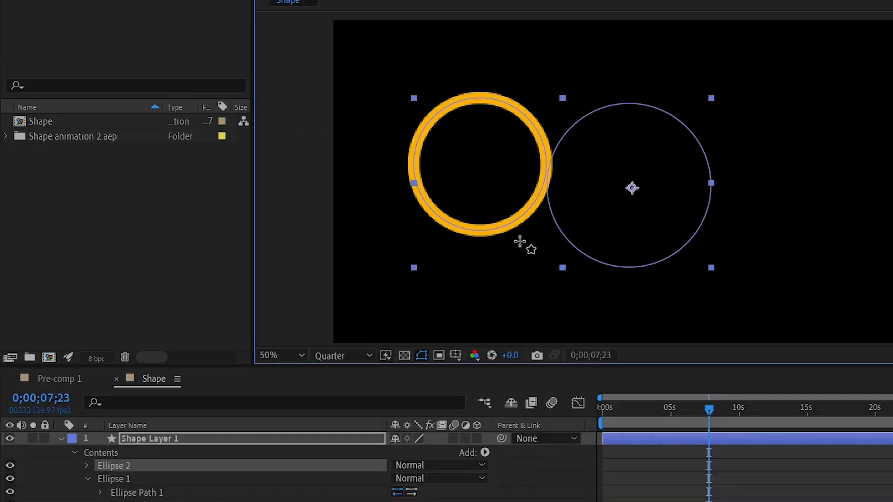
left_click(61, 438)
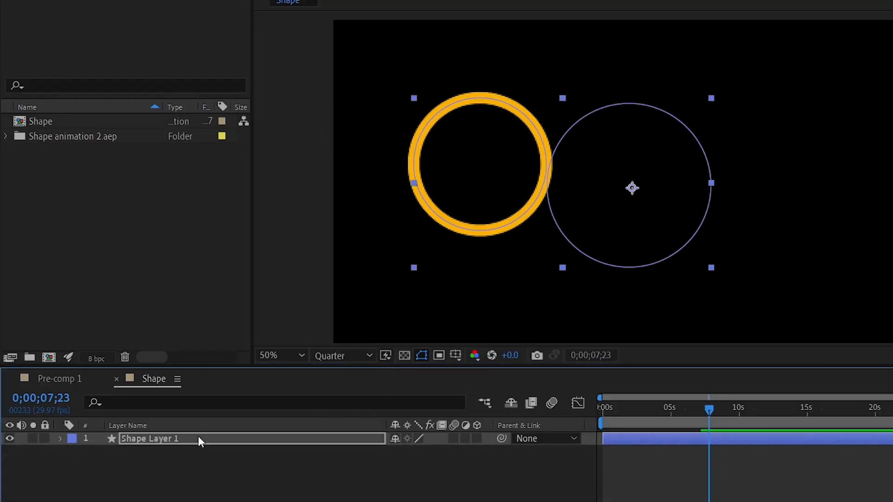
left_click(61, 438)
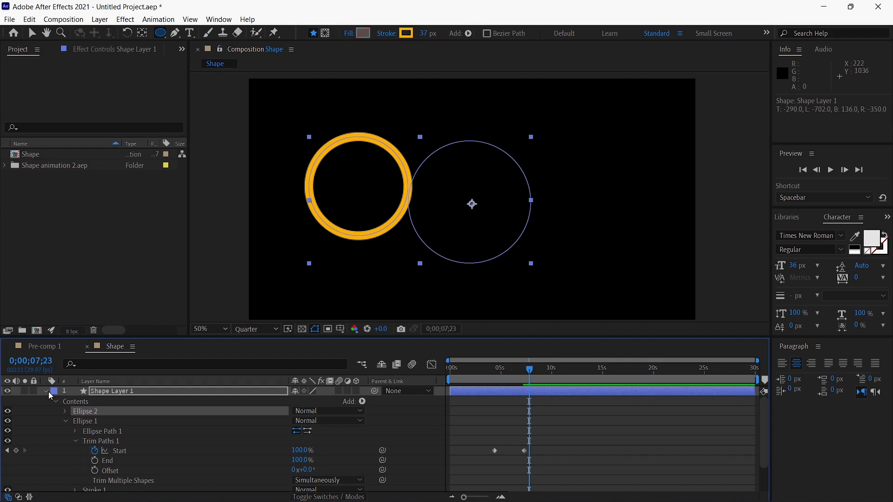
left_click(46, 392)
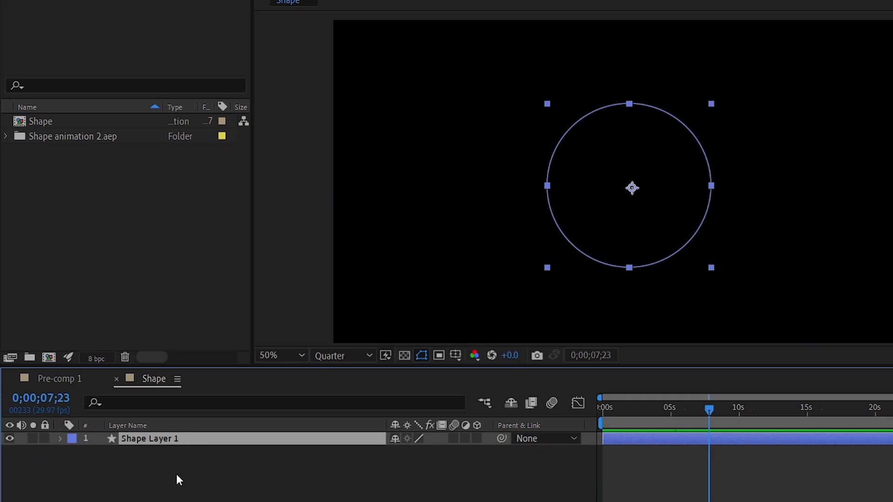
- With no layer selected, draw a new circle left of centre as a separate shape layer and hide Shape Layer 1
left_click(194, 483)
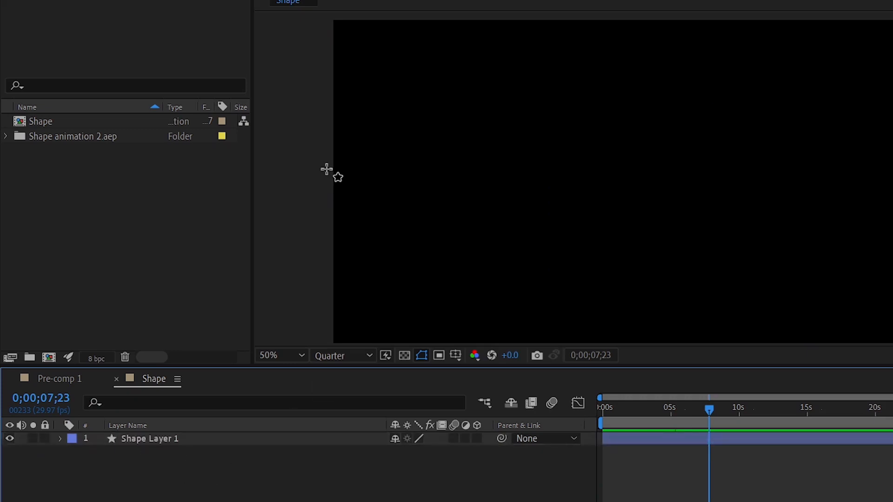
left_click_drag(496, 93, 642, 238)
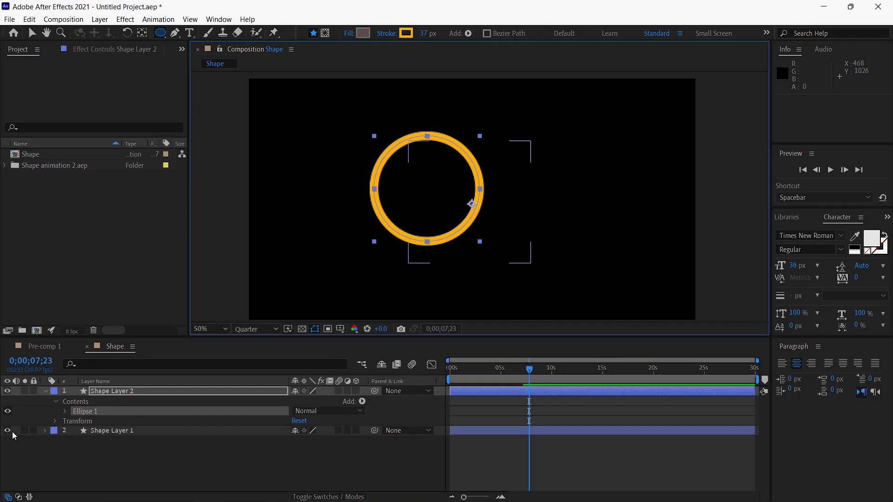
left_click(8, 431)
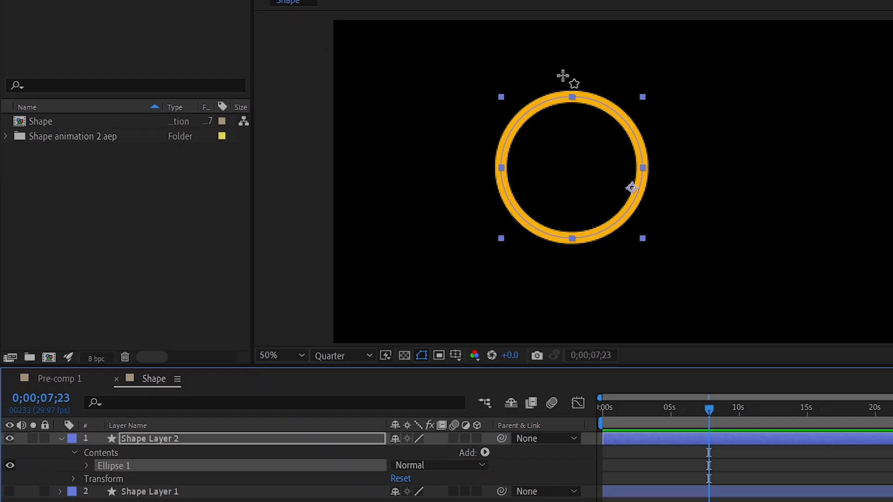
- Set the new circle's stroke to None and its fill to Solid Color
left_click(518, 29)
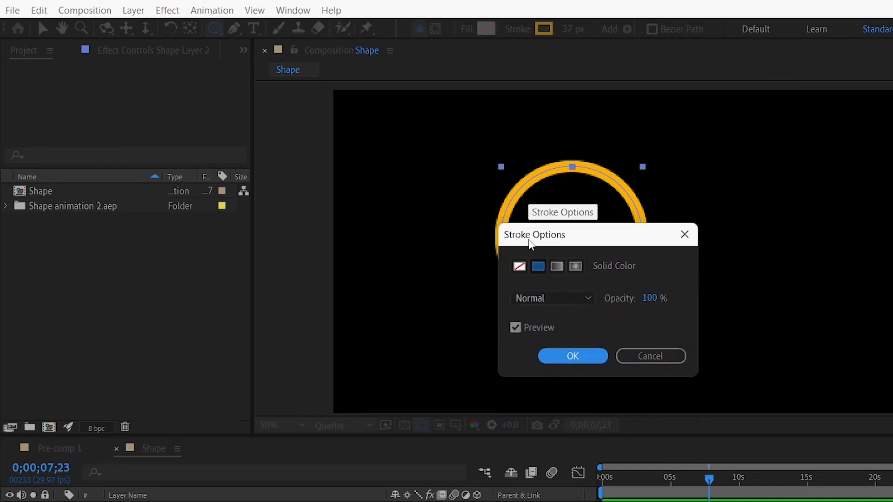
left_click(519, 266)
key("Return")
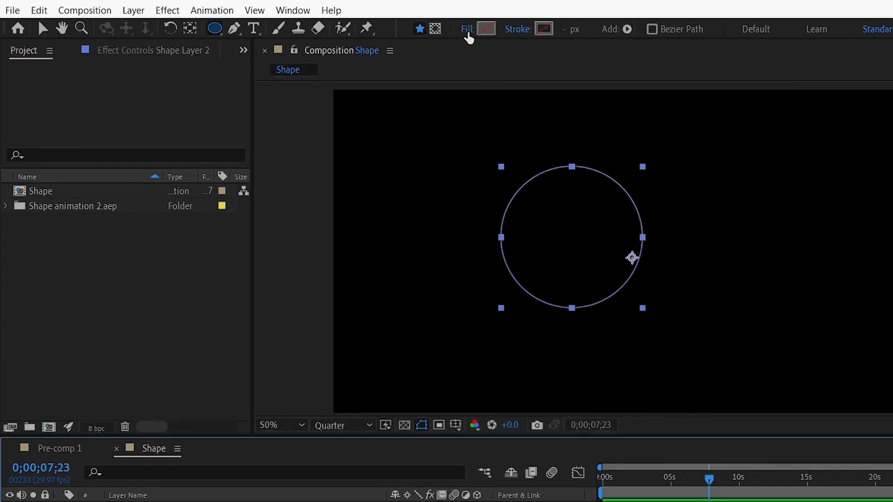
left_click(468, 32)
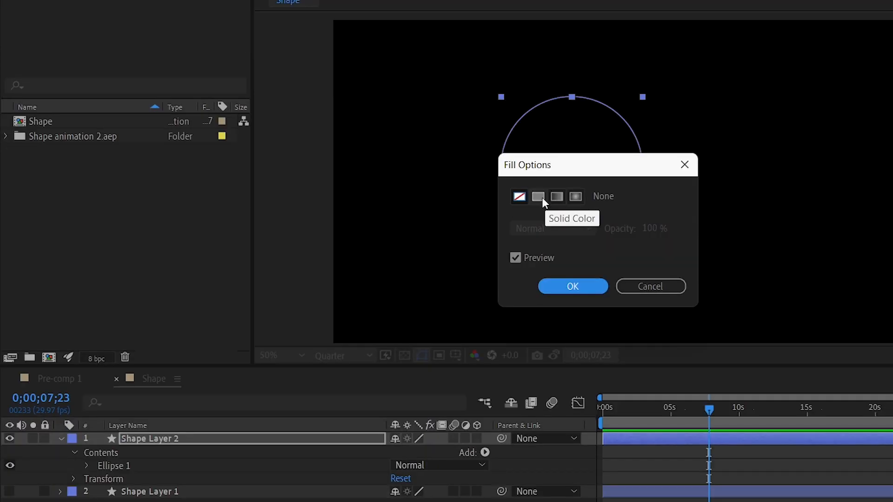
left_click(538, 196)
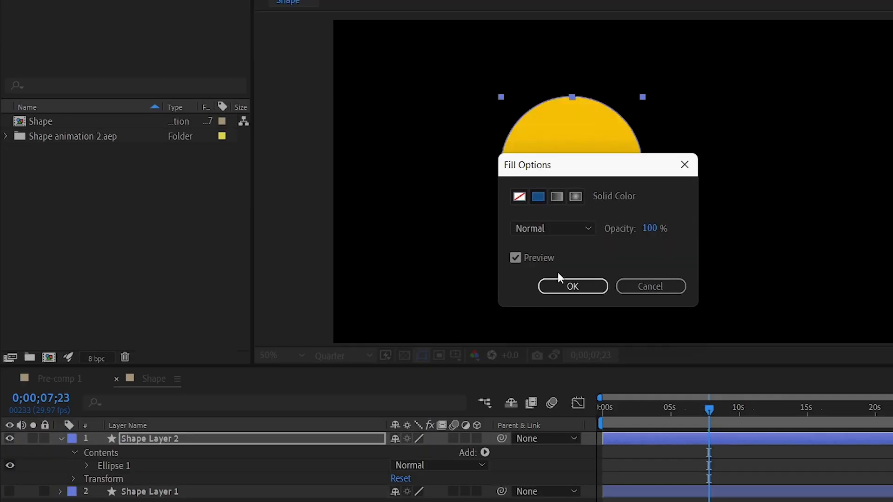
left_click(561, 285)
- Move the filled circle to the centre of the composition
left_click(37, 0)
double_click(609, 205)
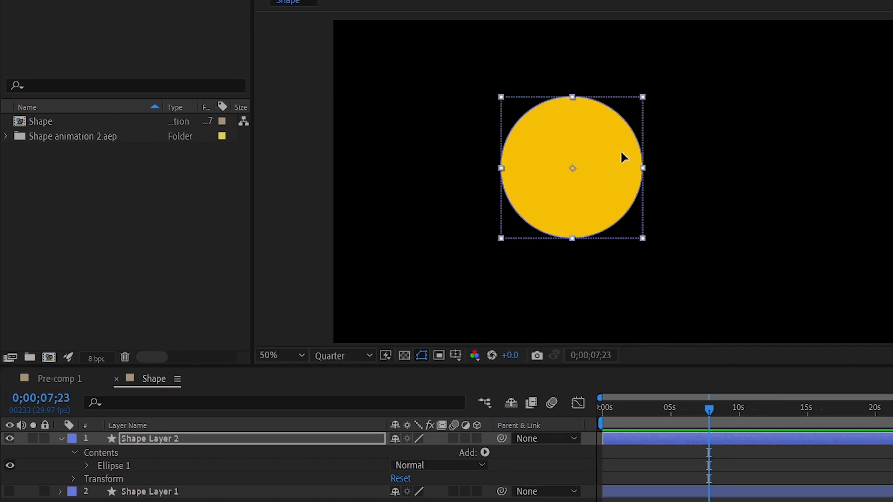
left_click_drag(620, 150, 643, 172)
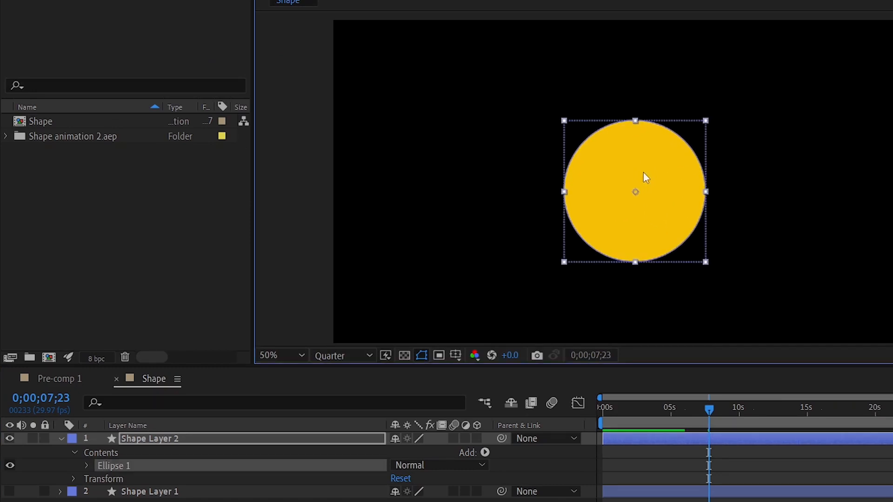
- Add a 100% Scale keyframe at 0;00;07;23 in the transform of Ellipse 1 inside Shape Layer 2
left_click(144, 442)
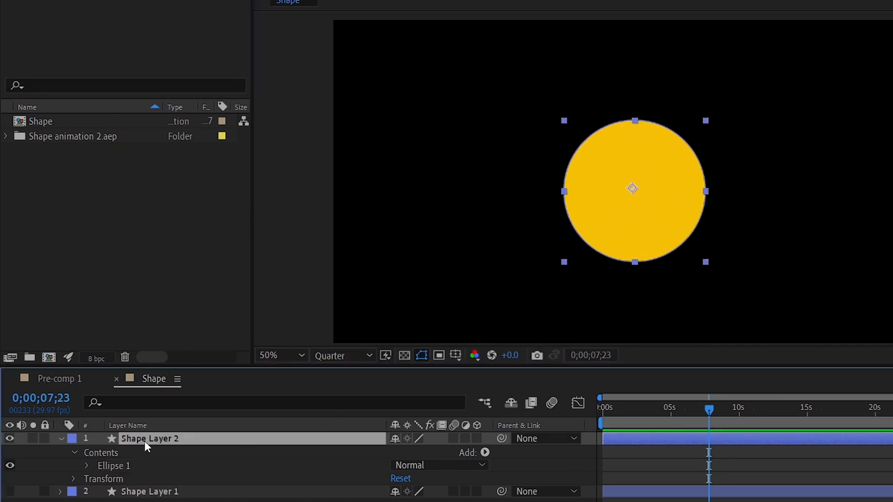
left_click(110, 468)
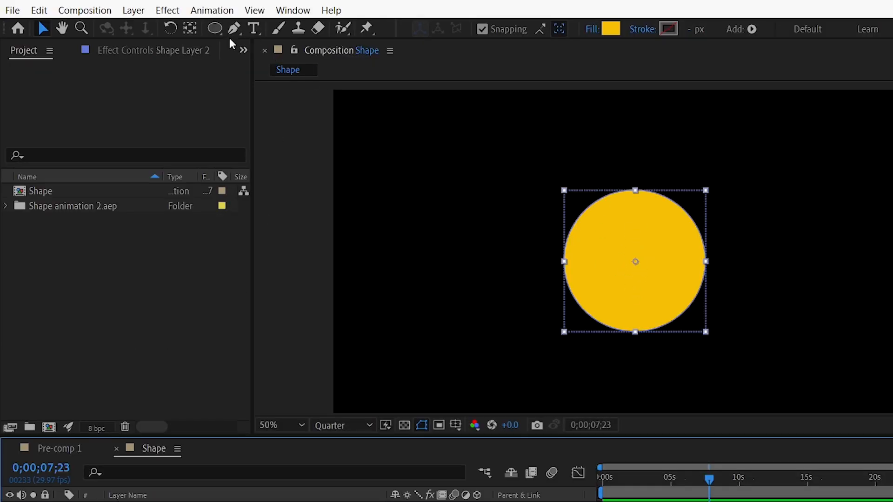
left_click(217, 29)
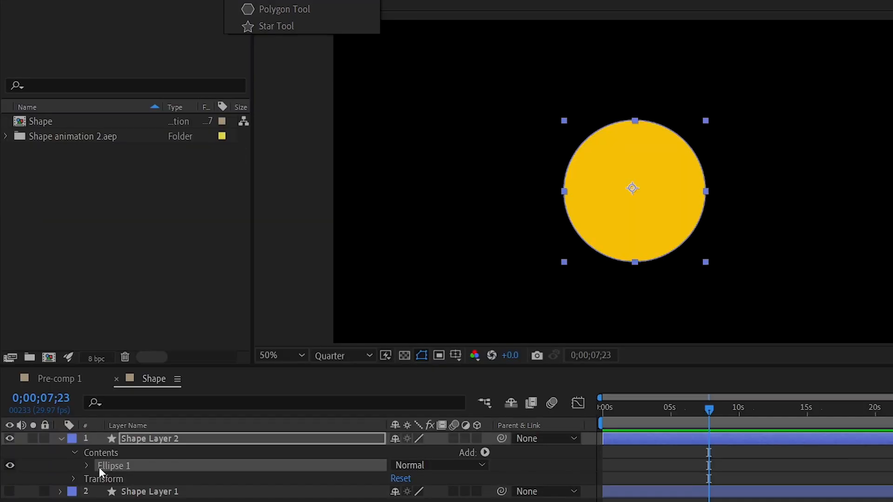
left_click(124, 467)
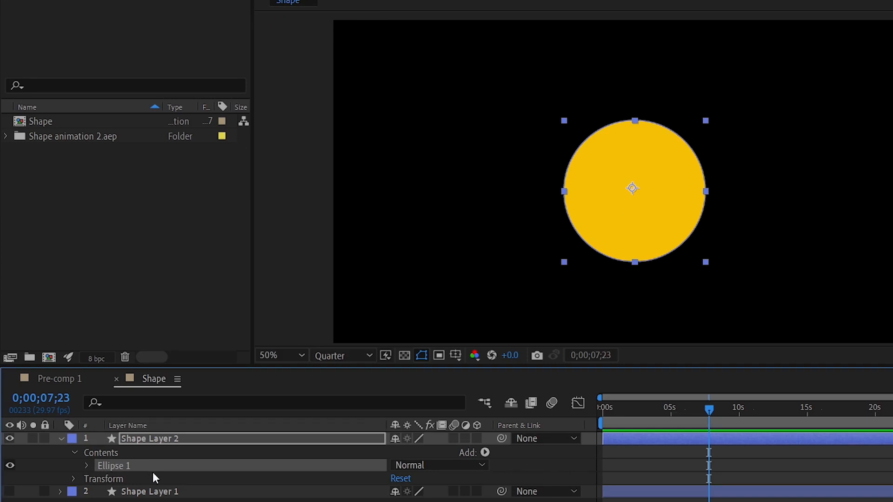
left_click(87, 465)
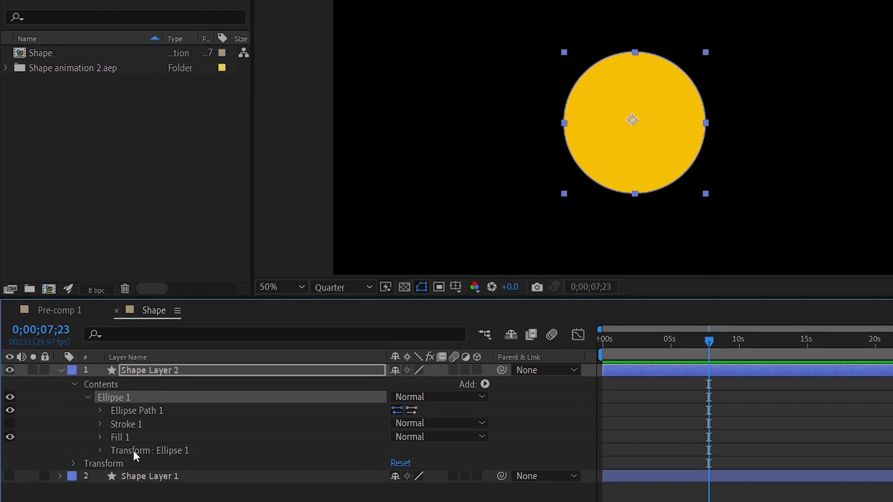
left_click(100, 450)
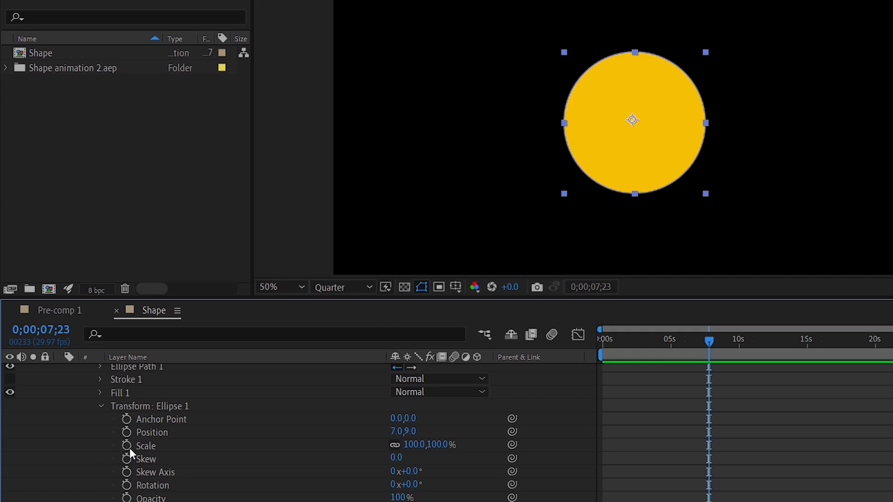
left_click(127, 445)
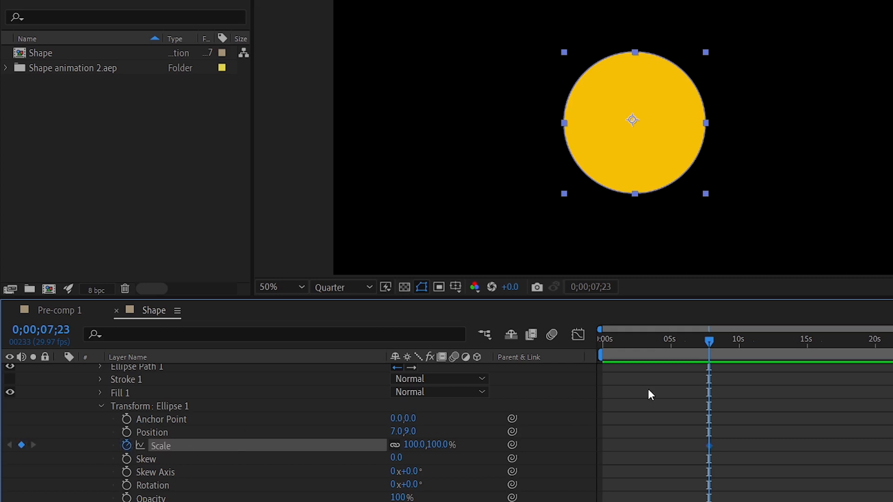
- Set Ellipse 1's Scale to 0% at 0;00;10;14 and play back the shrinking circle
left_click_drag(721, 342, 745, 342)
left_click(421, 444)
type("0")
key("Return")
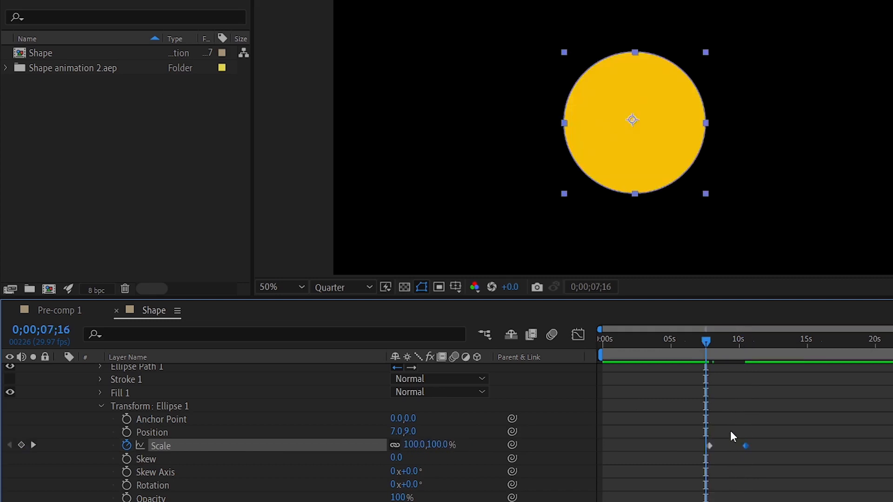
key("space")
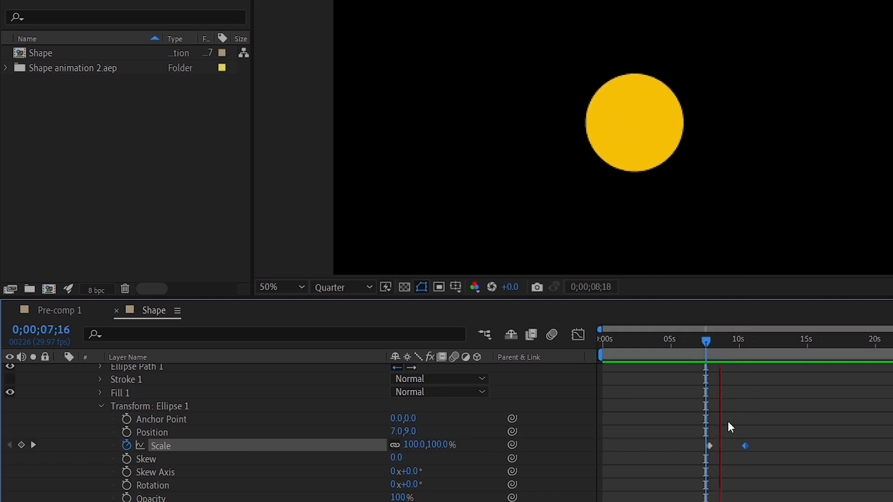
key("space")
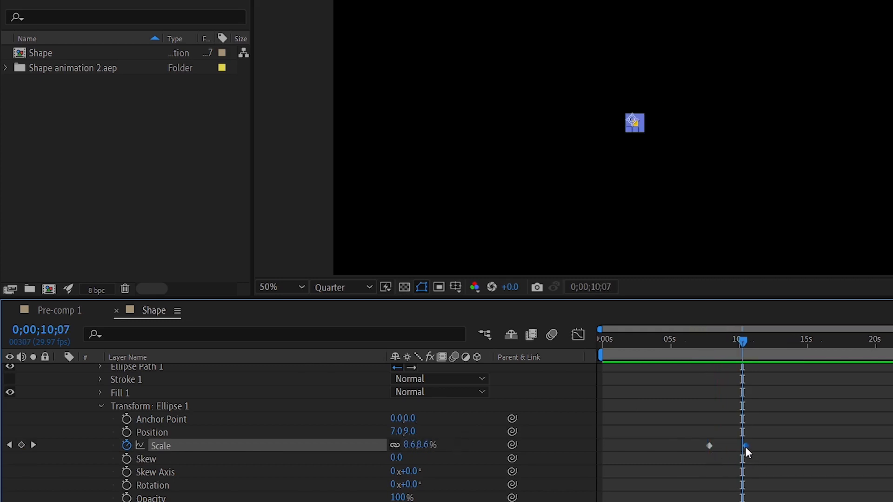
- Move the 0% Scale keyframe ahead of the 100% one, to 0;00;05;29, and preview the growing circle
mouse_move(745, 447)
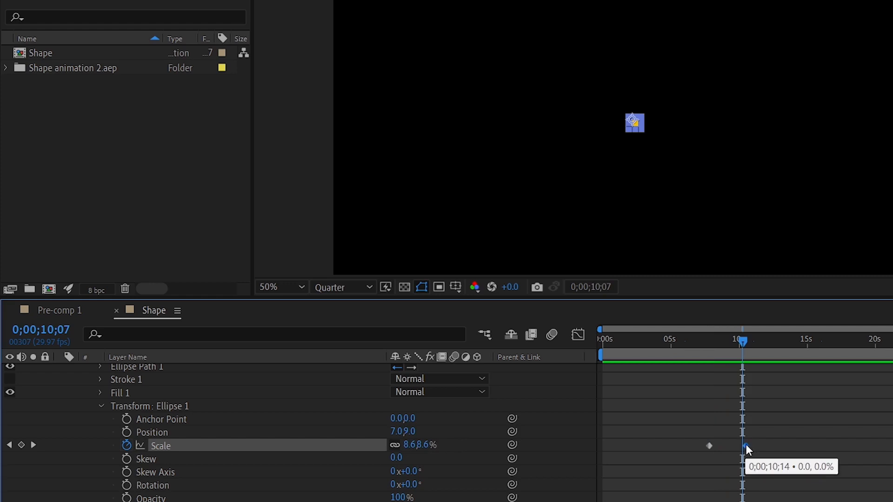
left_click_drag(745, 446, 685, 450)
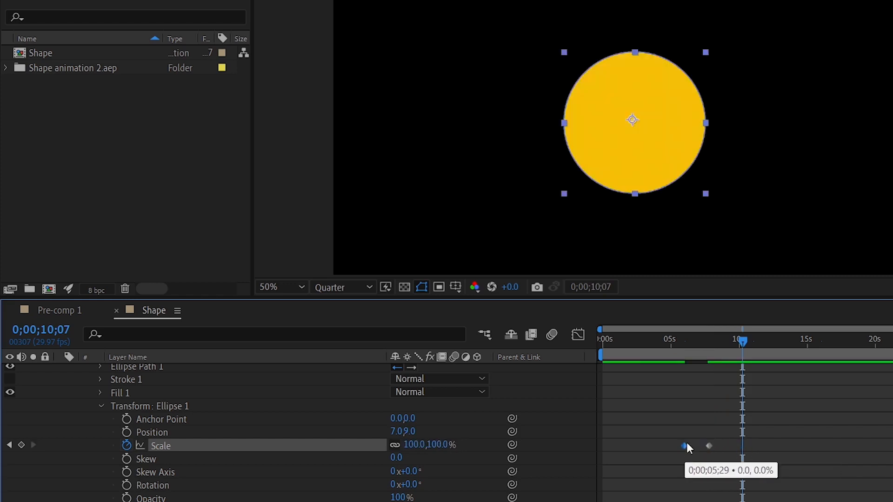
left_click(673, 344)
key("space")
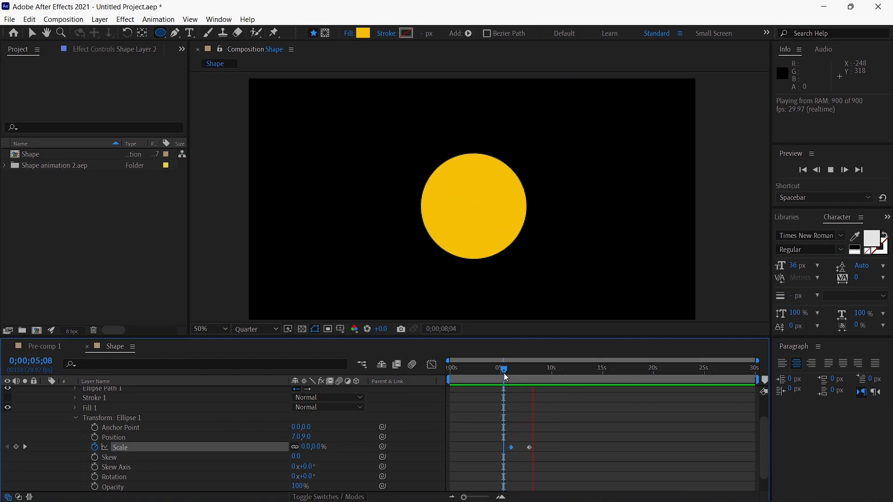
left_click(504, 372)
left_click_drag(504, 372, 511, 372)
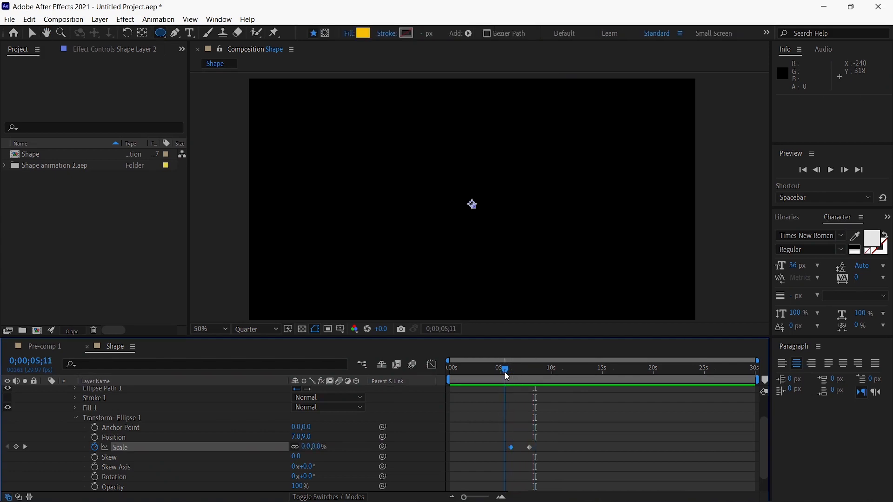
left_click_drag(685, 345, 708, 340)
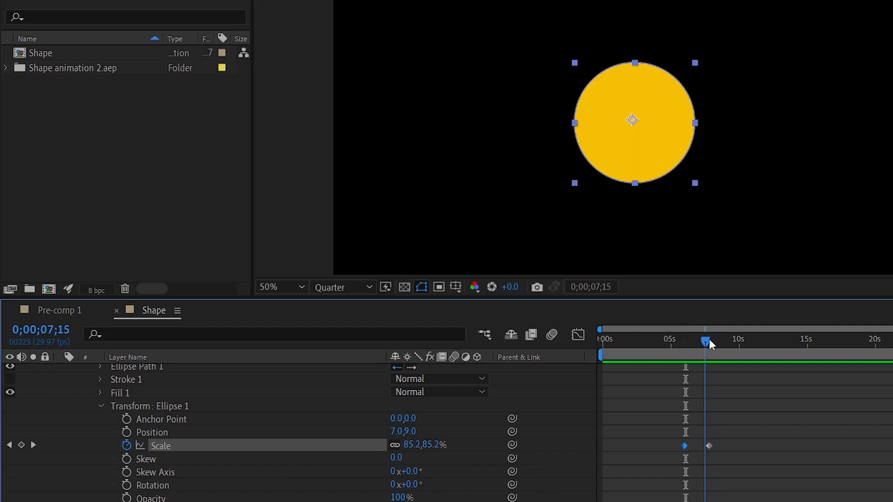
- Collapse Ellipse 1's properties and duplicate the ellipse within Shape Layer 2
left_click(101, 406)
left_click(93, 398)
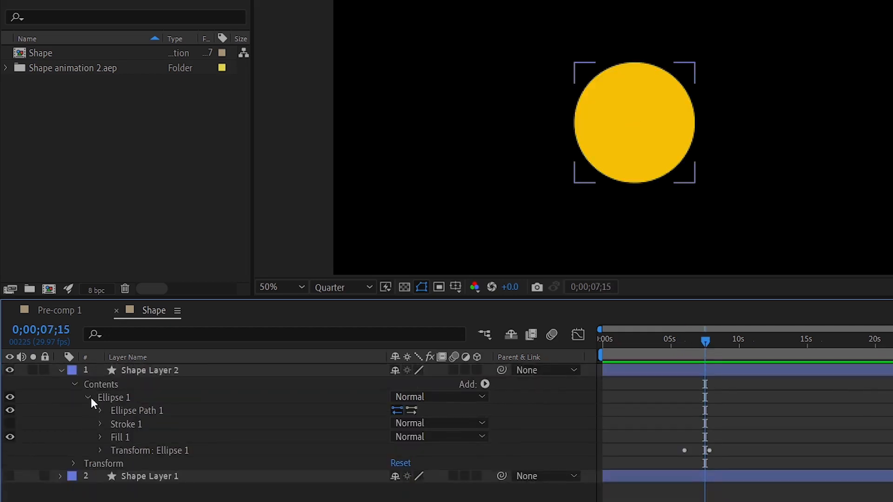
left_click(89, 397)
left_click(113, 398)
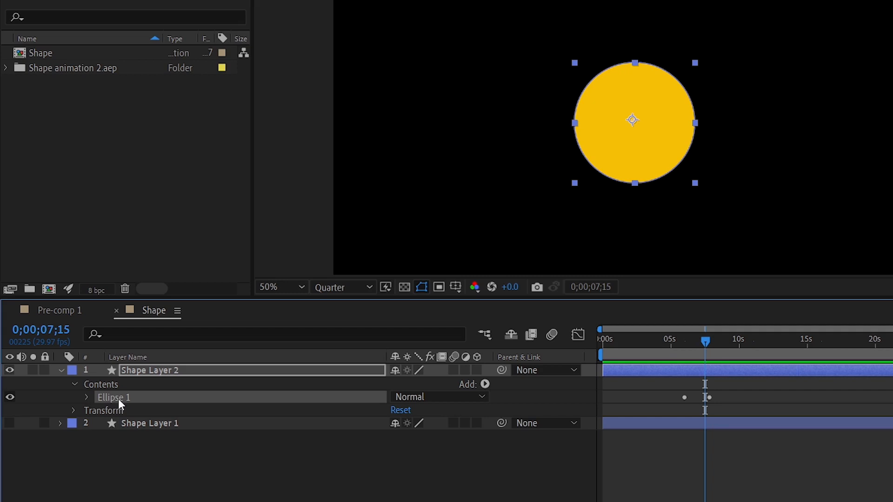
key("ctrl+d")
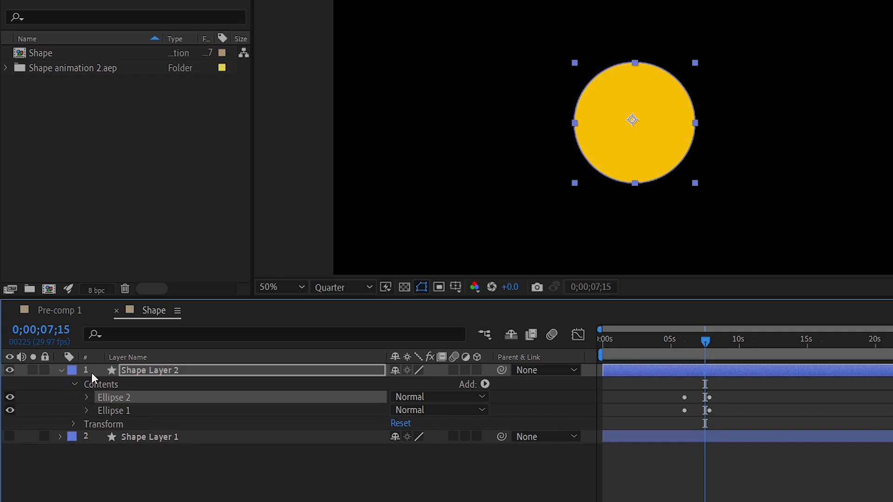
- Reveal Shape Layer 2's keyframes, shift both Ellipse 1 Scale keyframes behind Ellipse 2's, to about 7 and 8.5 seconds, and play back
left_click(61, 371)
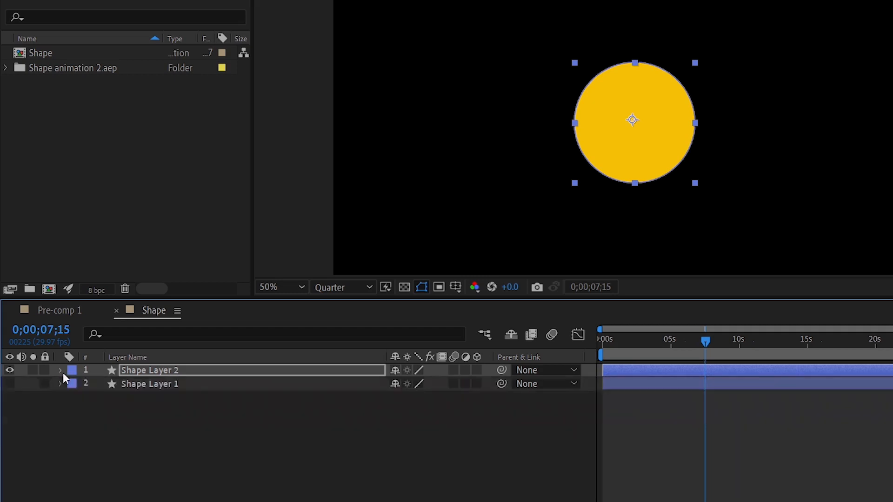
left_click(203, 371)
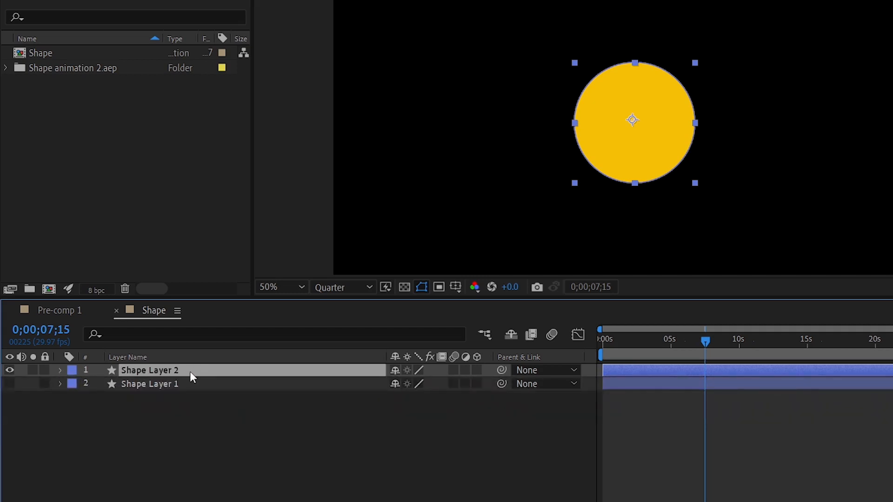
key("u")
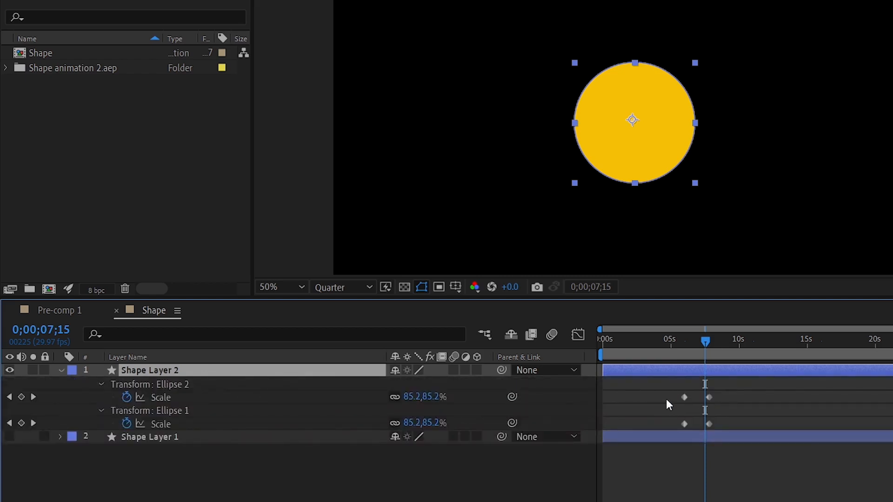
left_click_drag(676, 417, 718, 423)
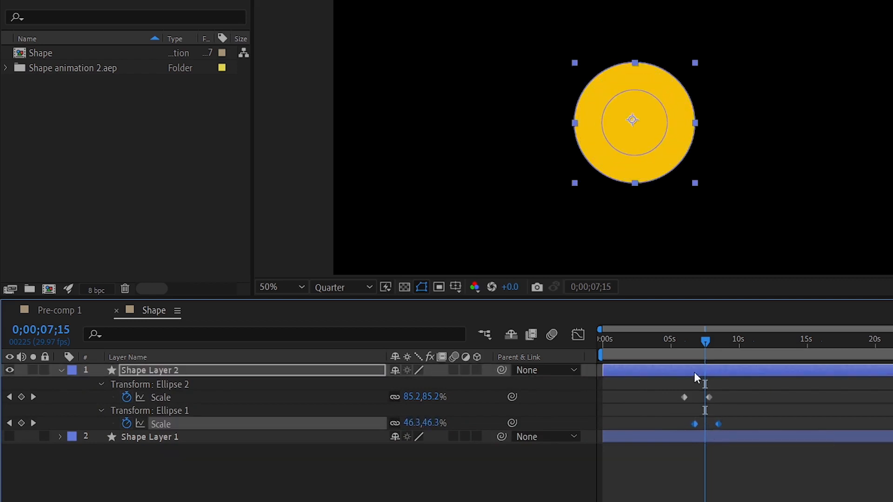
left_click(672, 339)
key("space")
key("space")
- Show Shape Layer 2's contents and add a Merge Paths operation to the layer
left_click(60, 371)
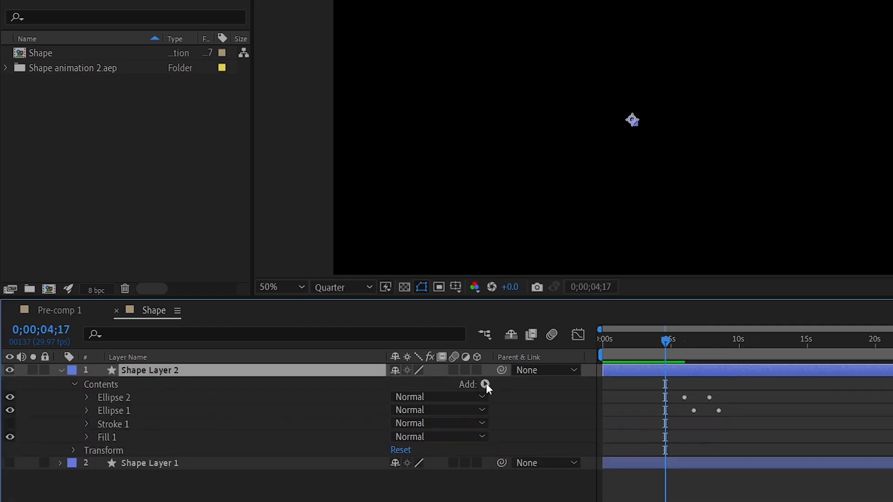
left_click(485, 383)
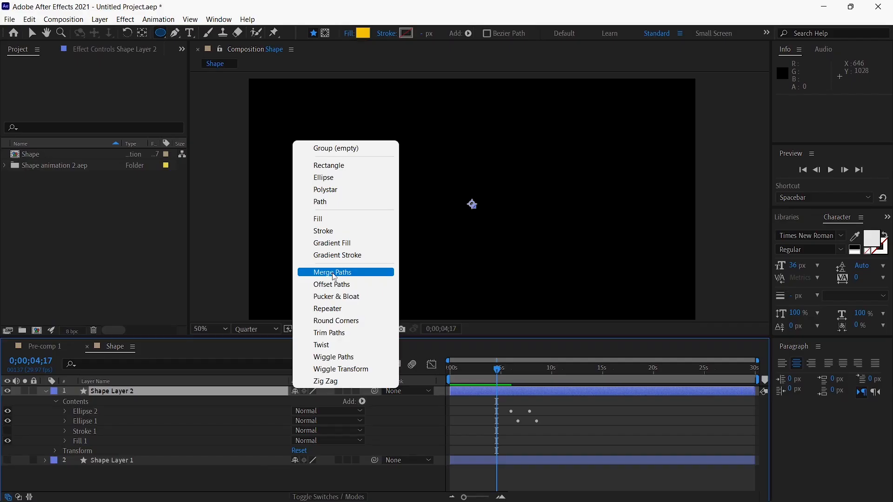
left_click(334, 276)
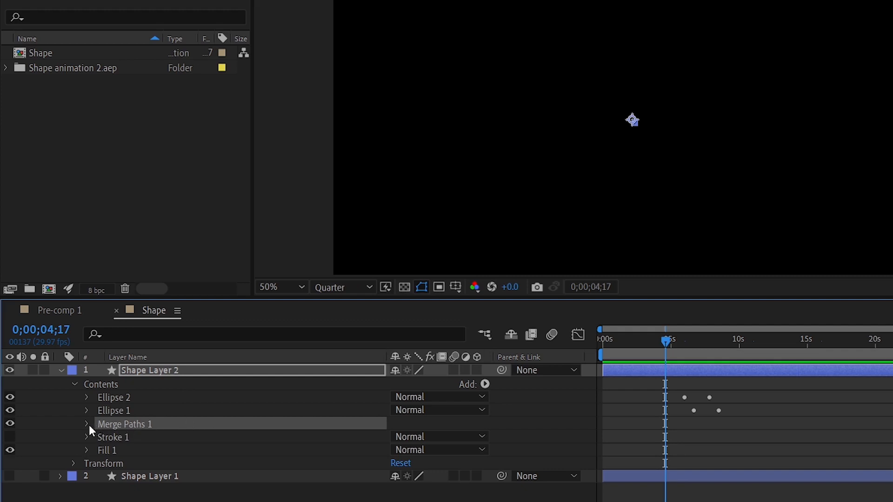
- Set the Merge Paths 1 mode to Subtract and play the animation from 0;00;05;20
left_click(85, 423)
left_click(85, 423)
left_click(87, 424)
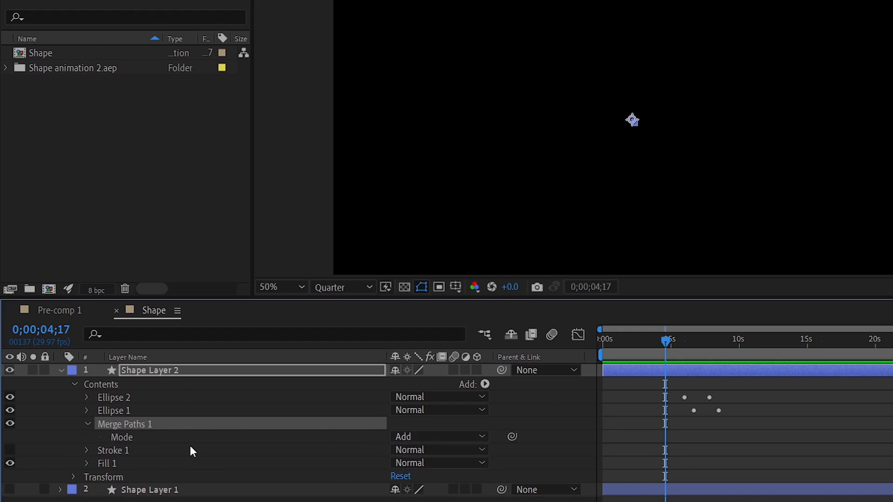
left_click(412, 436)
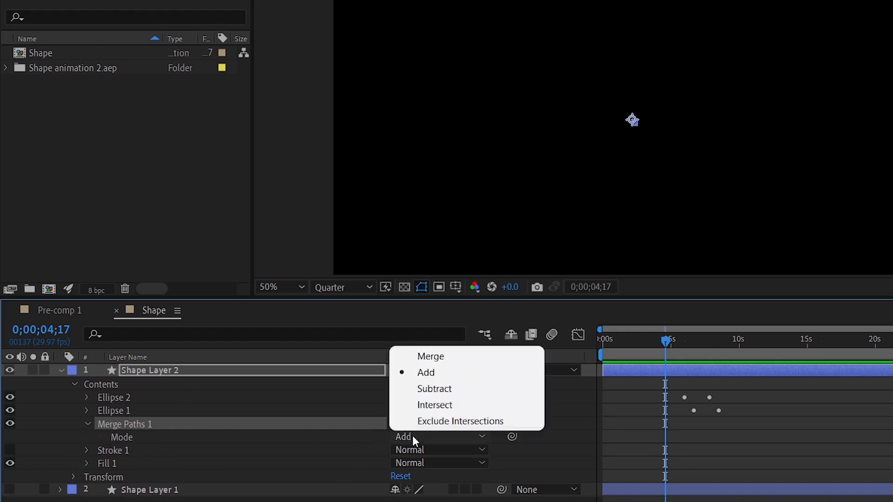
left_click(425, 388)
mouse_move(665, 339)
left_mouse_down()
mouse_move(713, 338)
mouse_move(679, 343)
left_mouse_up()
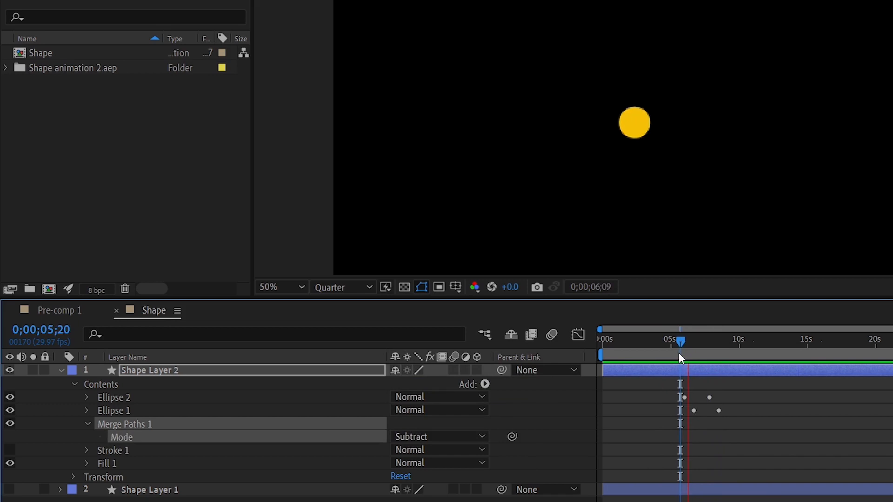
key("space")
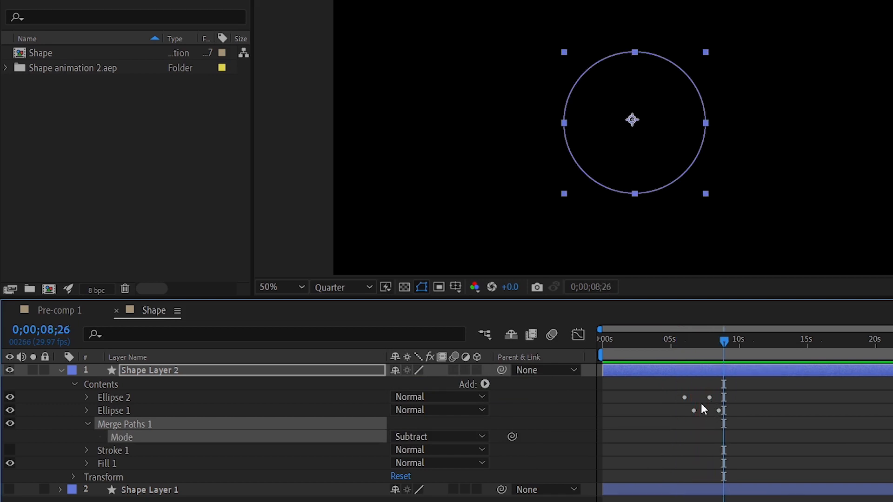
- Collapse Shape Layer 2's properties and select the layer
left_click(61, 371)
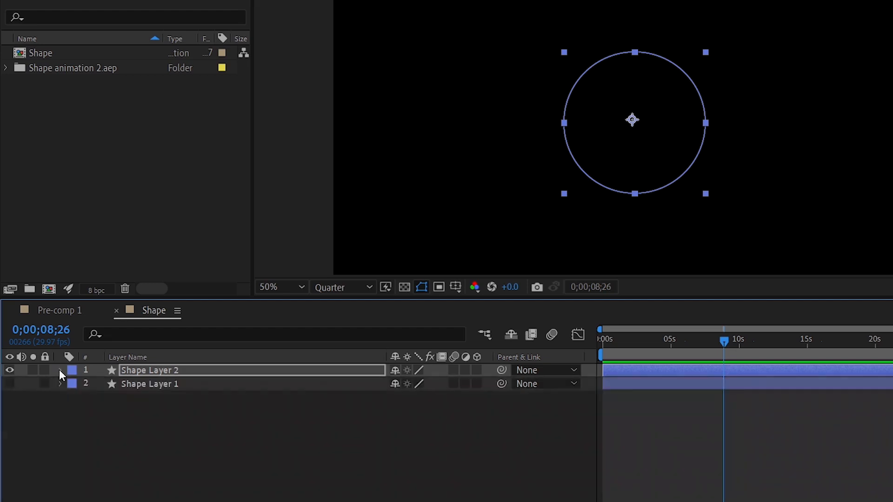
left_click(152, 372)
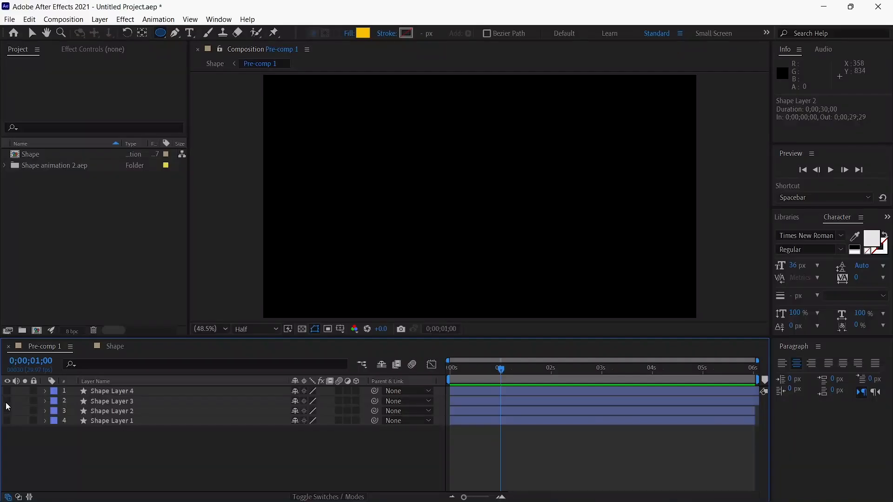
- Make Shape Layer 3 visible in Pre-comp 1 and play its radiating-lines animation from the start
left_click(7, 401)
left_click_drag(474, 370, 450, 367)
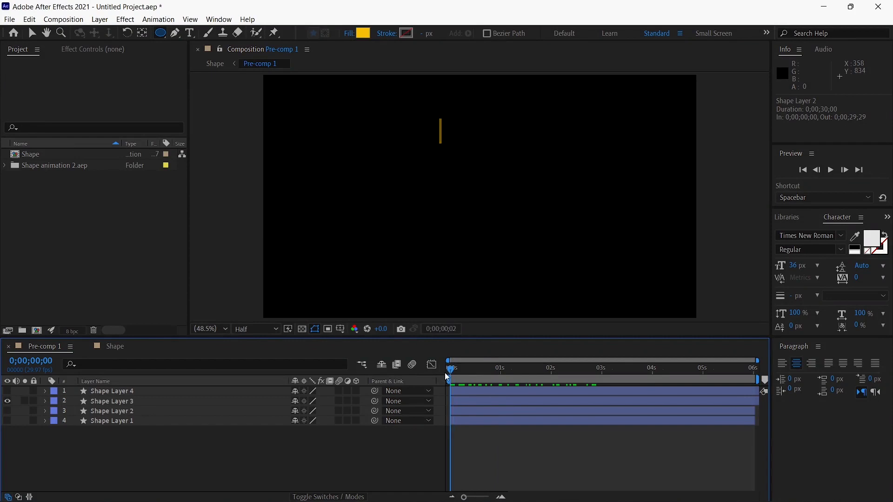
key("space")
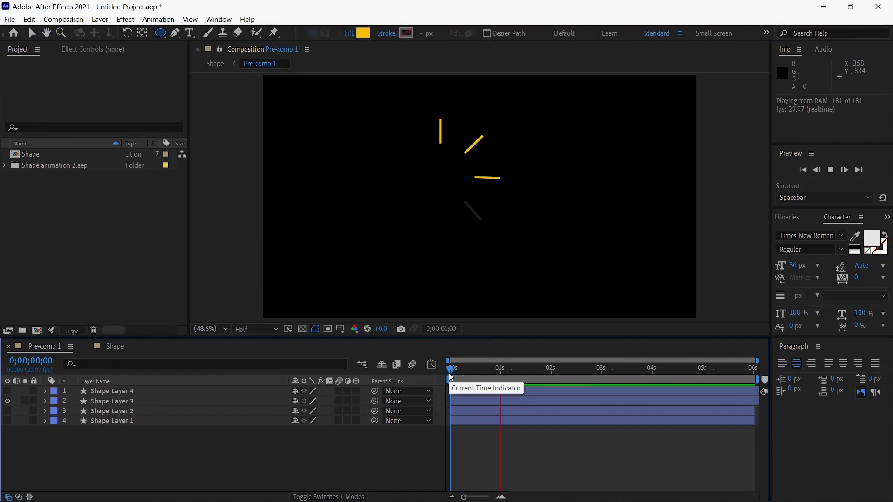
key("space")
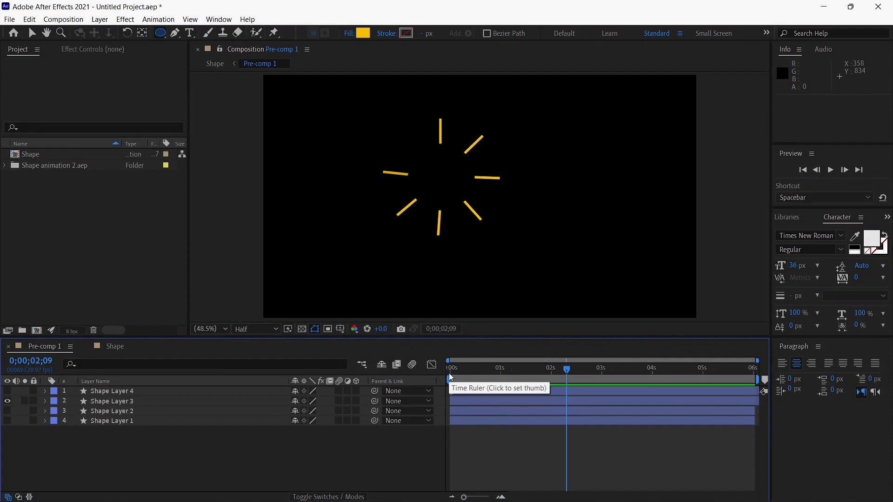
key("space")
key("space")
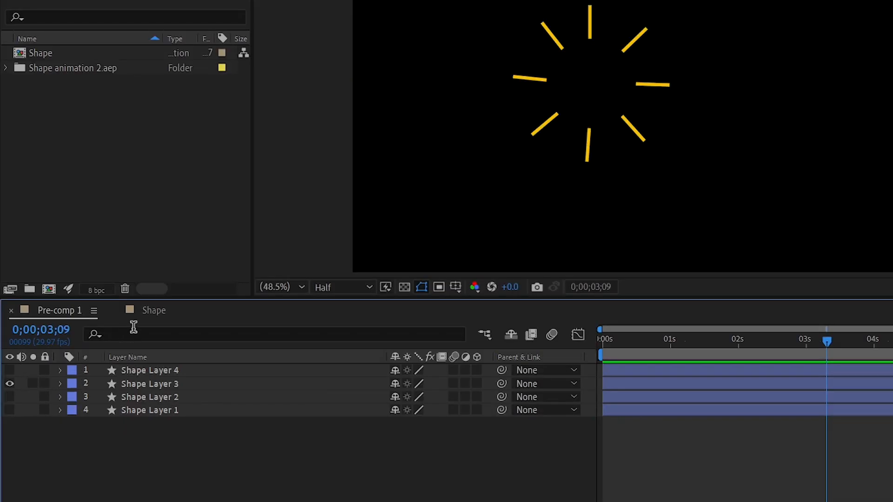
- Hide Shape Layer 2 in the Shape composition and draw a thin vertical yellow rectangle on a new shape layer
left_click(153, 310)
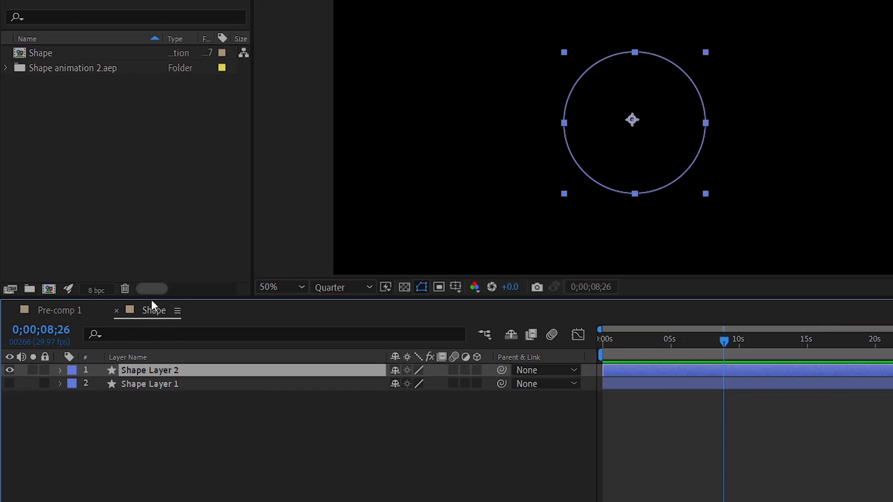
left_click(11, 370)
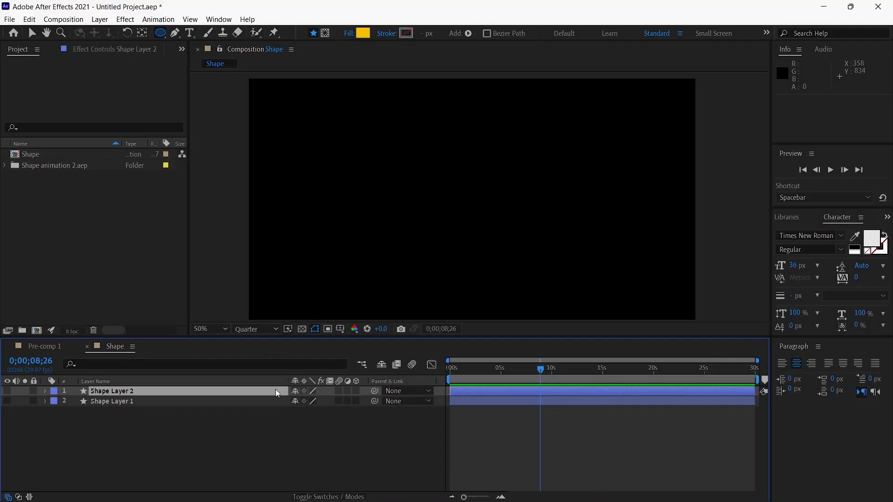
left_click(160, 32)
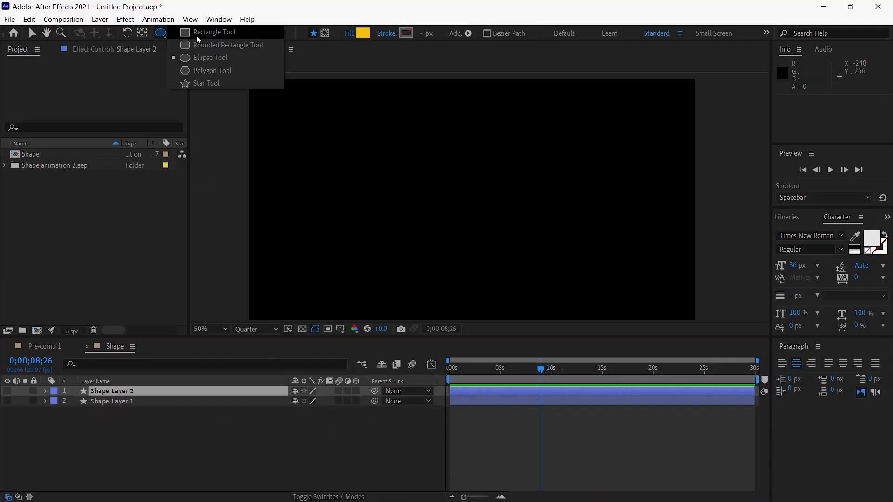
left_click(192, 37)
left_click_drag(392, 110, 396, 146)
left_click_drag(396, 146, 395, 146)
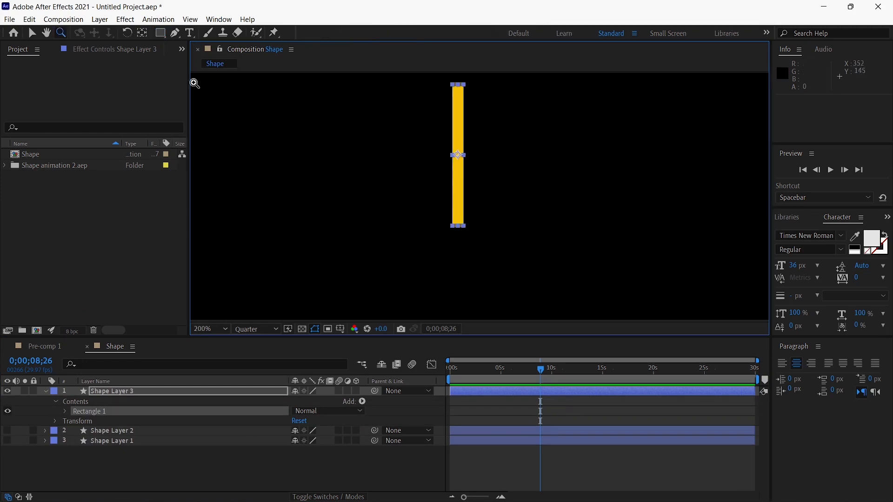
- Try to move the rectangle's anchor point from its centre to its bottom edge
left_click(144, 39)
left_click_drag(460, 158, 461, 229)
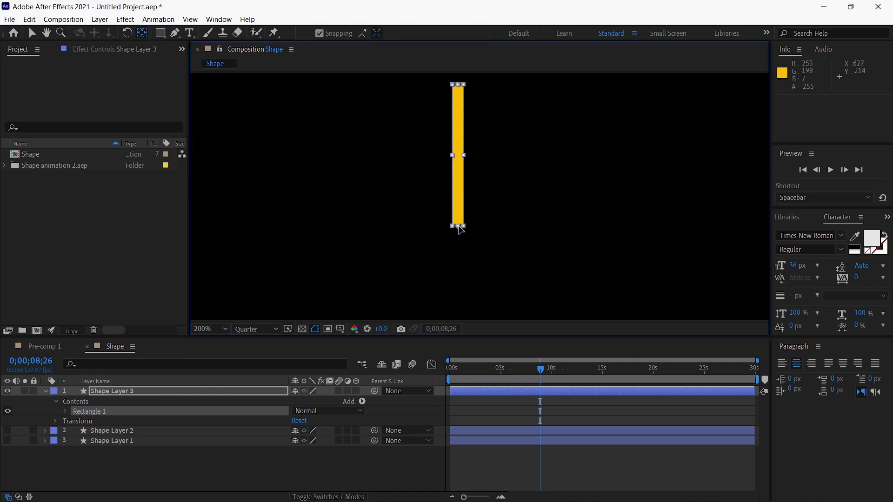
scroll(484, 193, "down", 2)
left_click_drag(507, 203, 460, 153)
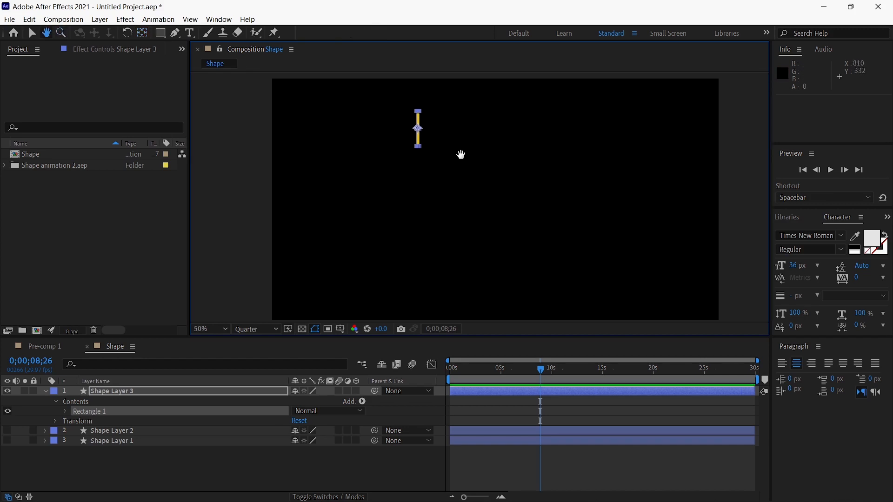
key("z")
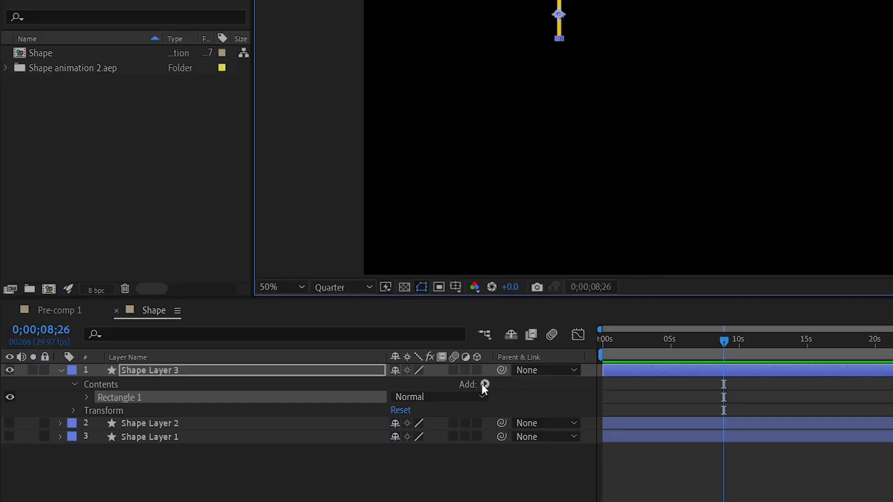
- Add a Repeater to Shape Layer 3 and set its Copies to 8
left_click(141, 370)
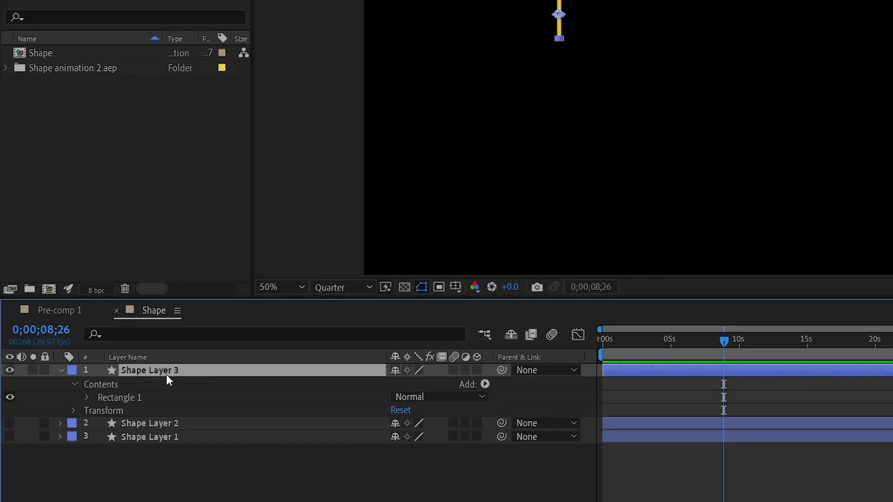
left_click(485, 384)
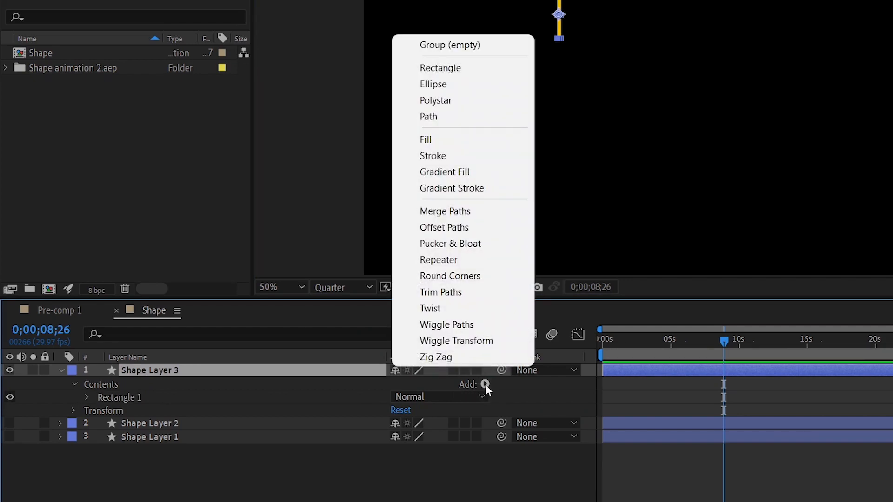
left_click(452, 262)
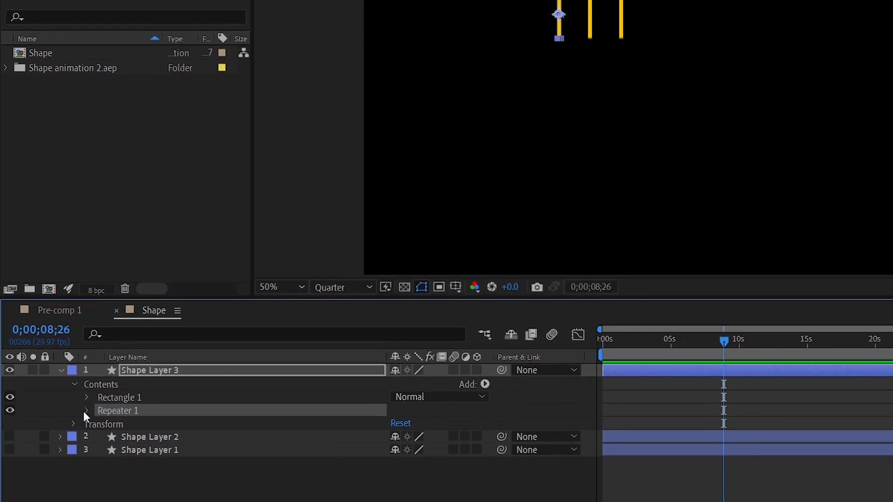
left_click(87, 411)
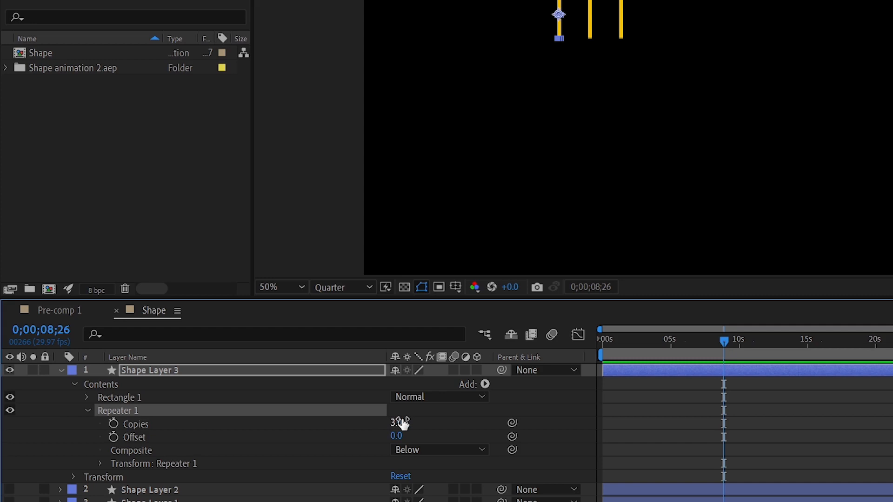
left_click(403, 422)
type("8")
key("Return")
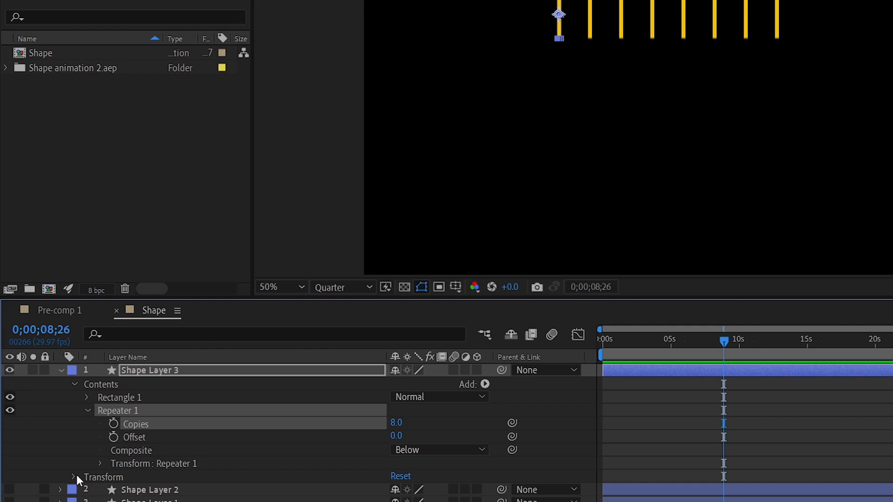
- Set the Position in Repeater 1's own transform to 0.0, 0.0
left_click(127, 476)
left_click(147, 464)
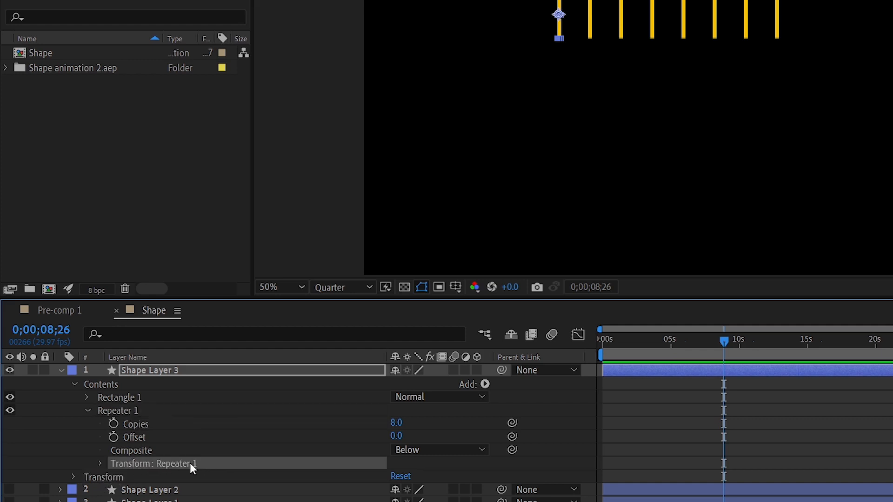
left_click(100, 463)
scroll(184, 455, "down", 2)
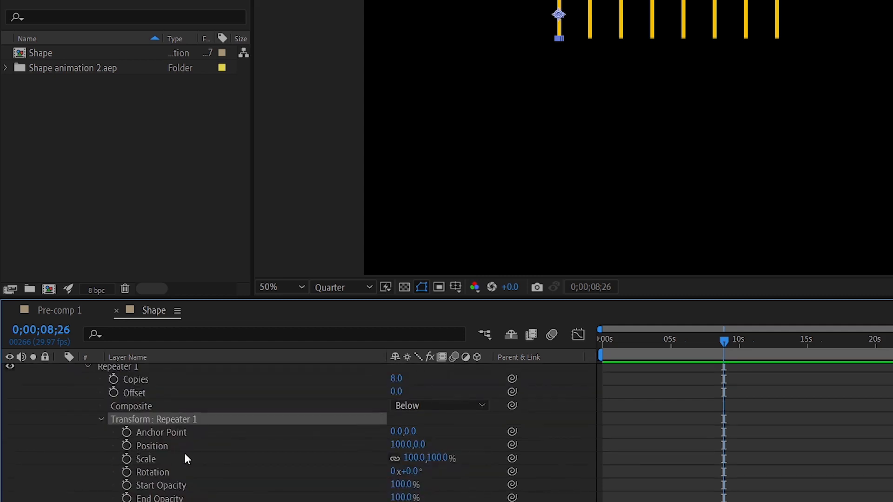
left_click(162, 447)
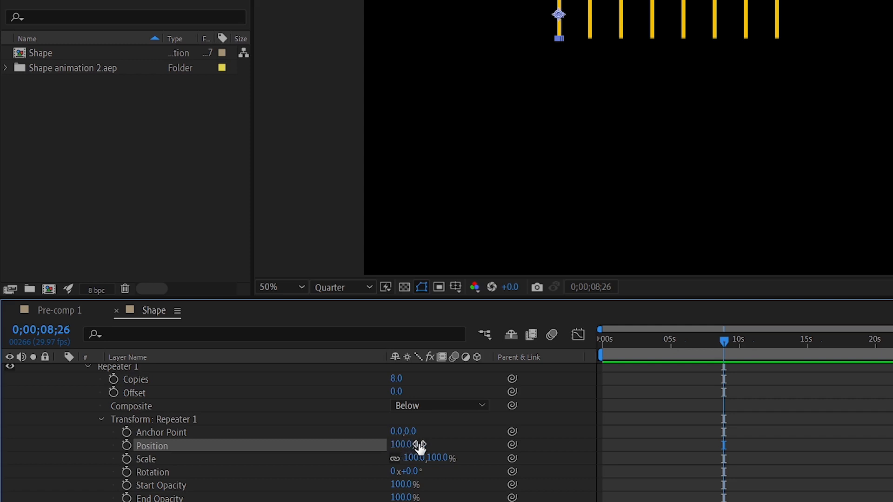
left_click(404, 444)
type("0")
key("Return")
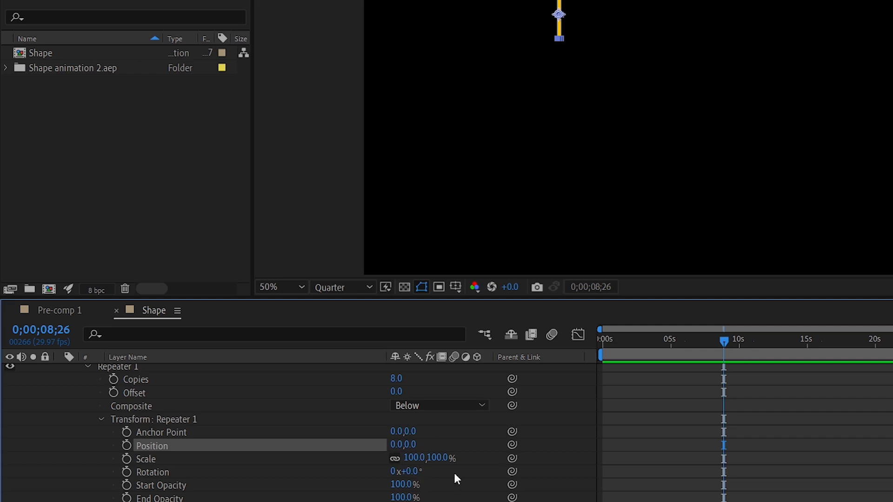
- Set Repeater 1's transform Rotation to 42° and its Anchor Point to -366.0, 0.0, arranging the lines in a ring
scroll(512, 446, "down", 3)
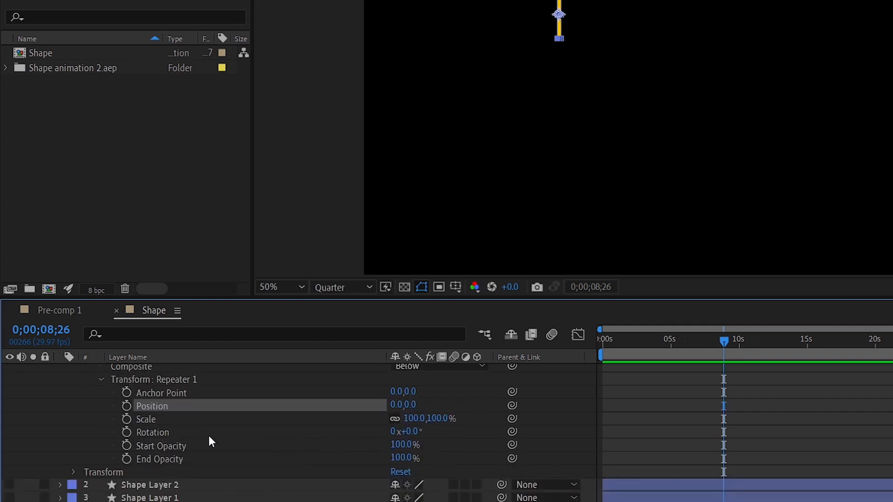
left_click(174, 434)
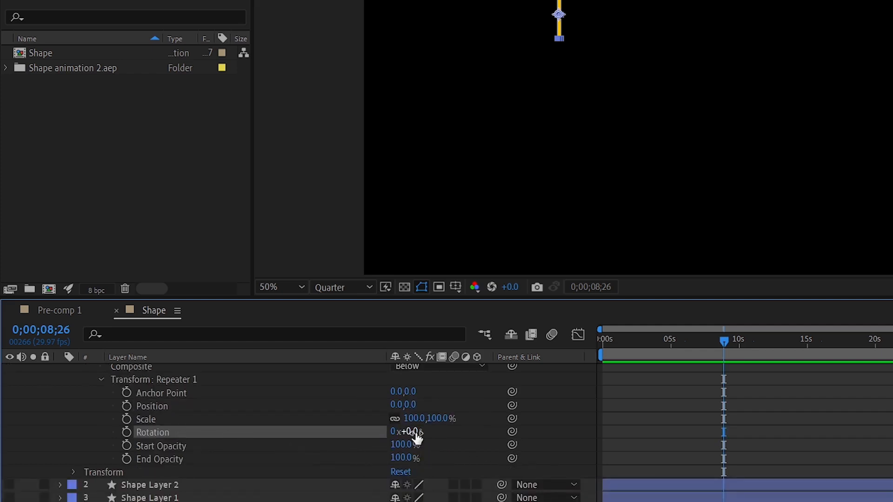
mouse_move(417, 436)
left_mouse_down()
mouse_move(449, 428)
mouse_move(418, 424)
left_mouse_up()
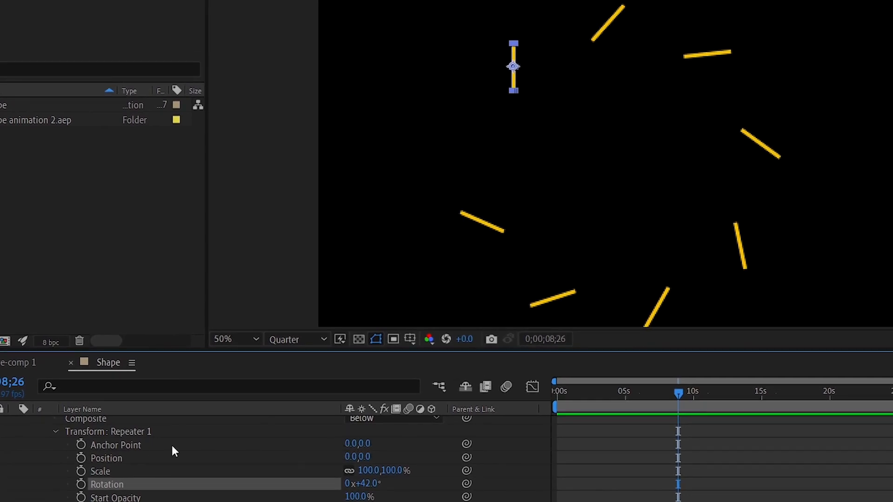
left_click_drag(352, 444, 134, 496)
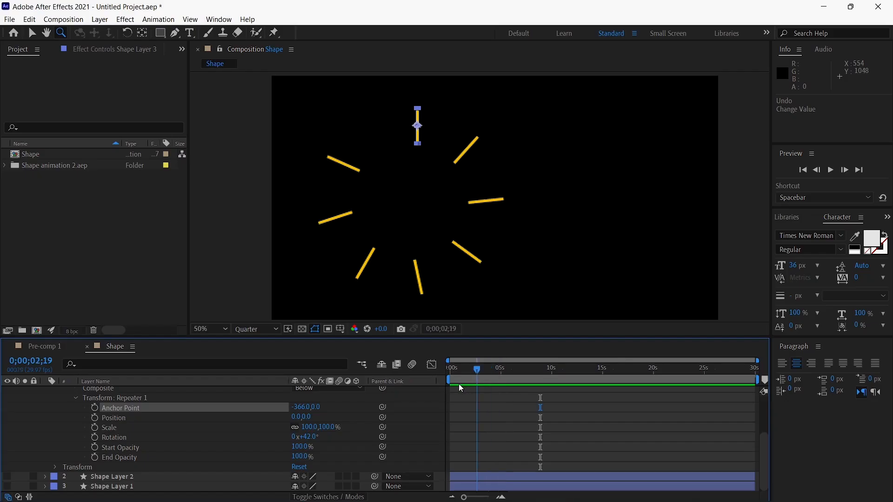
- Set Repeater 1's Copies to 1 at 0;00;00;07 and start keyframing it there
left_click_drag(458, 384, 498, 370)
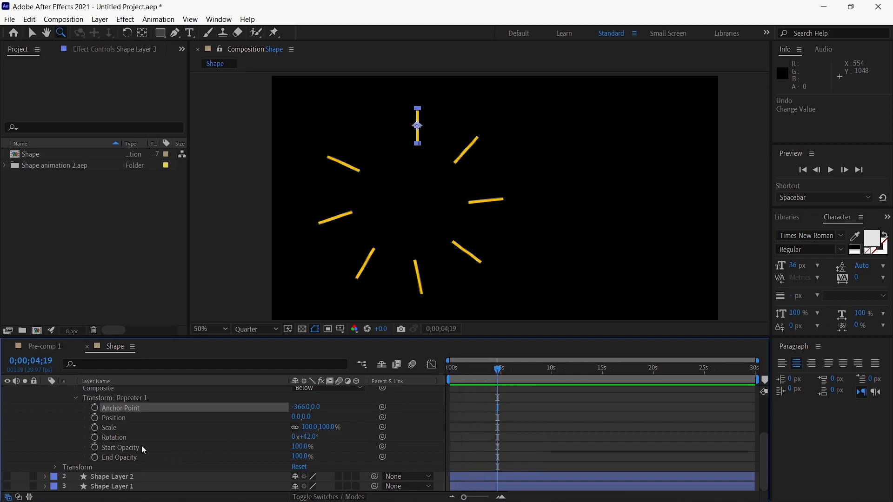
scroll(144, 446, "up", 3)
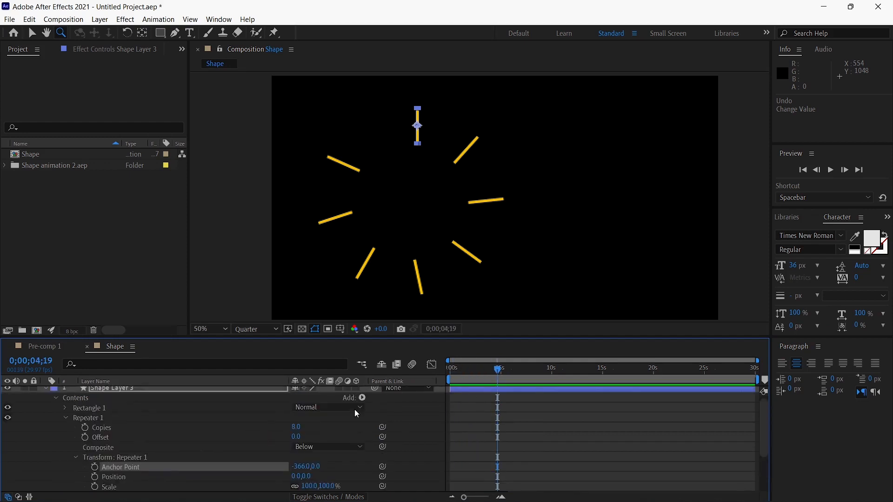
left_click_drag(487, 369, 452, 369)
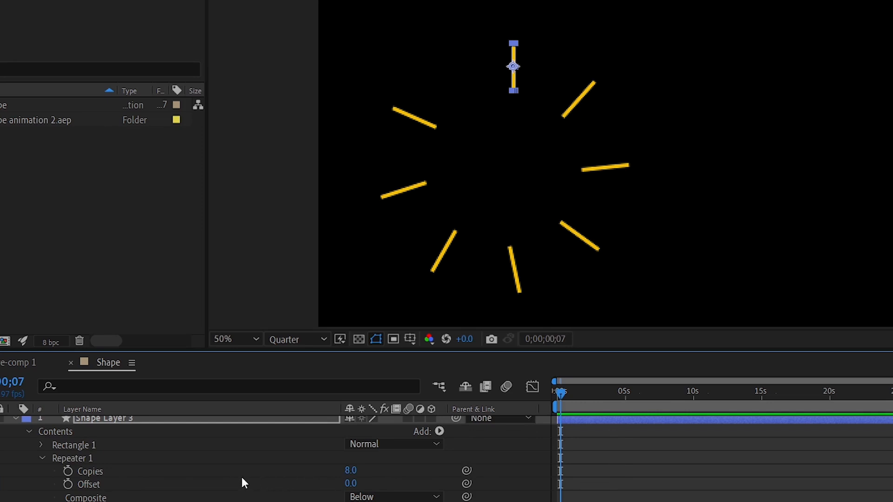
left_click(351, 471)
type("1")
key("Return")
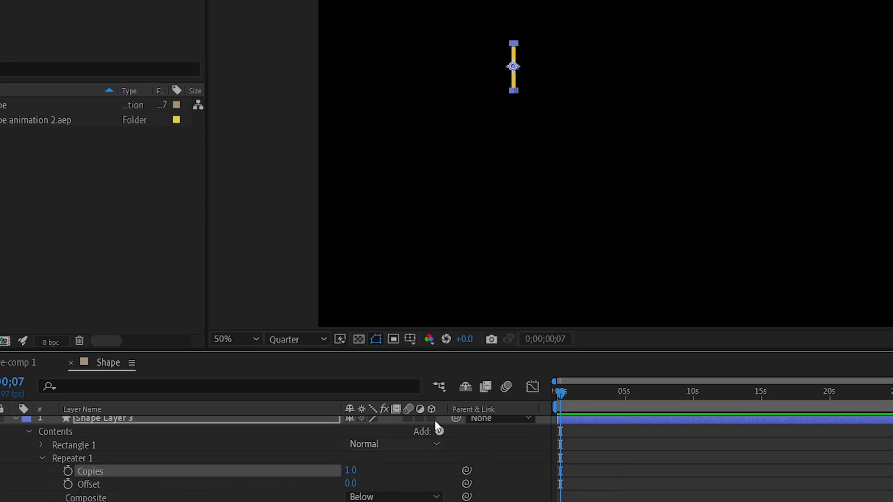
left_click(67, 472)
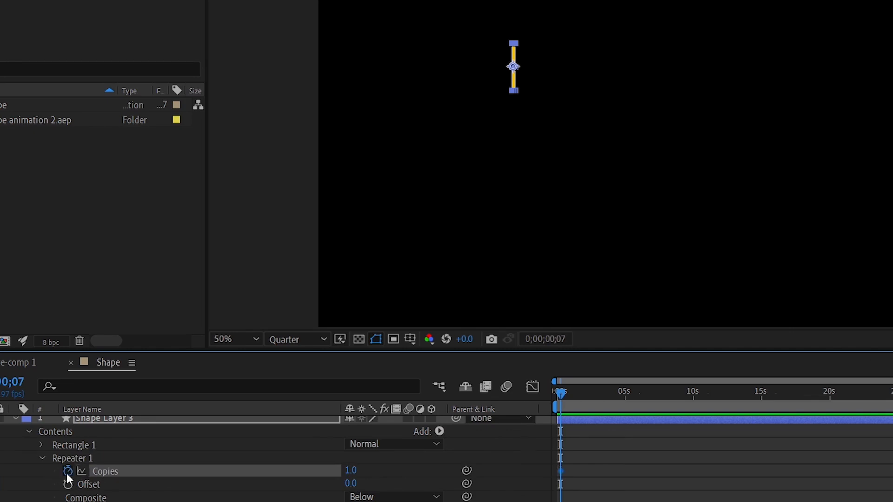
- Keyframe Repeater 1's Copies at 2 at 0;00;01;06
left_click_drag(569, 396, 574, 394)
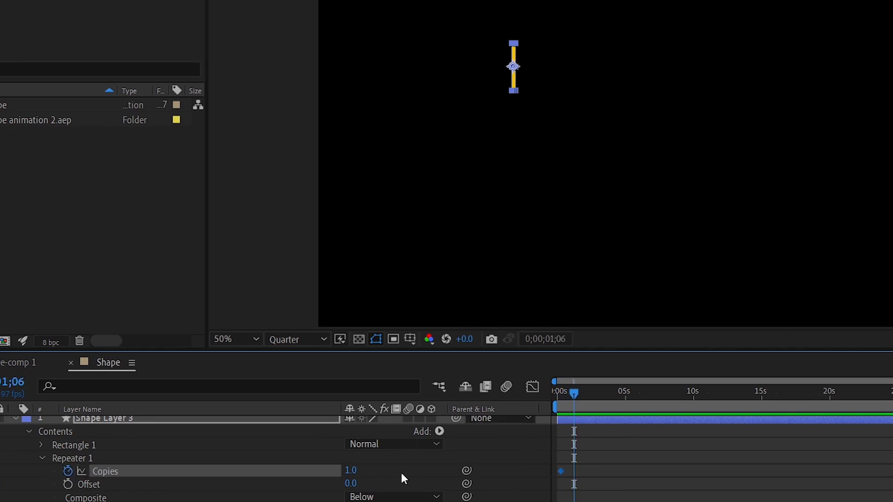
left_click(352, 471)
type("2")
key("Return")
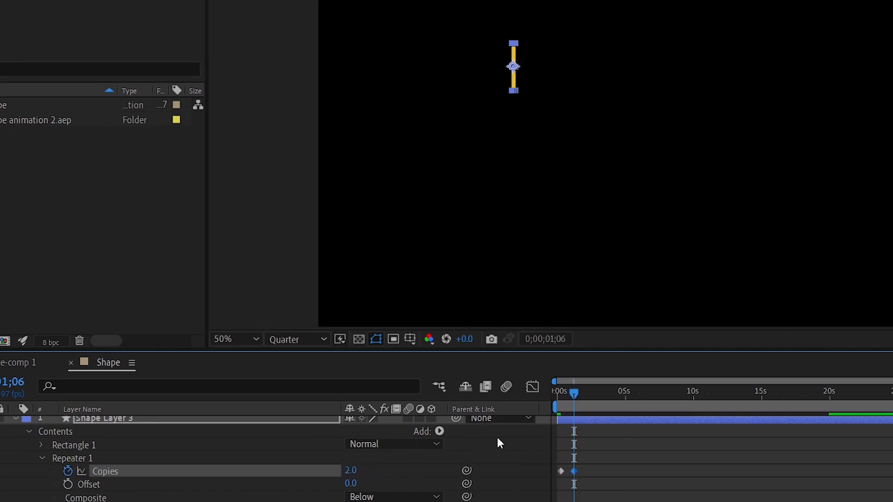
- Keyframe Repeater 1's Copies at 3 at 0;00;02;09
left_click(588, 397)
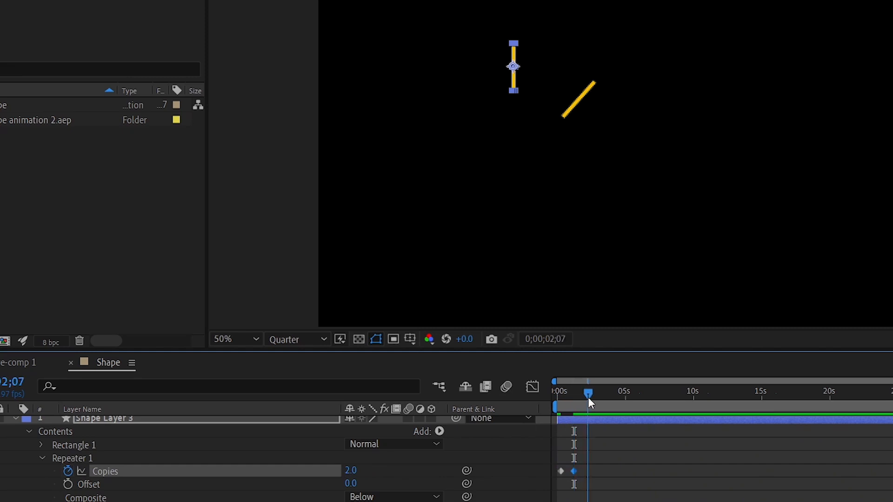
left_click(358, 470)
type("3")
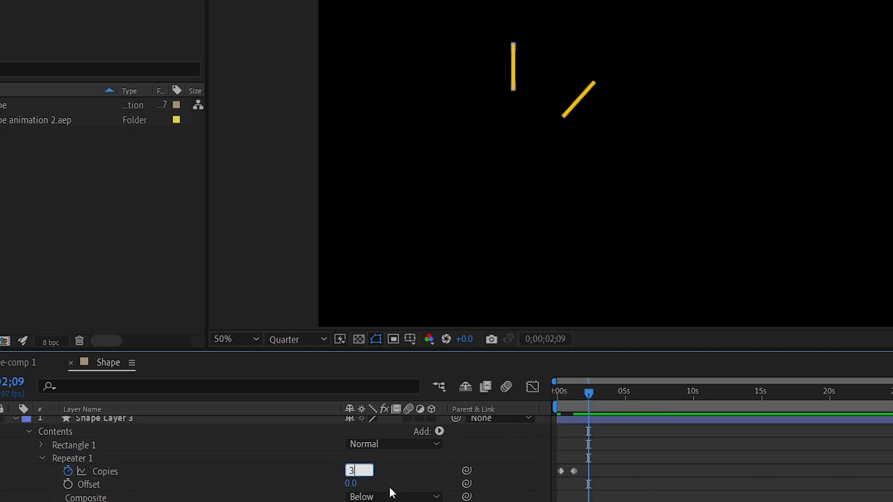
key("Return")
- Add the next Copies keyframe on Repeater 1 with a value of 4, about one second further along
left_click(604, 395)
left_click(354, 471)
type("4")
key("Return")
- Keyframe Repeater 1's Copies from 5 up to 8 at successive times and tighten the keyframe spacing so the last falls at 0;00;04;08
left_click(614, 395)
left_click(353, 471)
type("5")
left_click(354, 471)
type("7")
key("Return")
left_click(657, 395)
left_click(353, 471)
type("8")
key("Return")
mouse_move(589, 472)
left_mouse_down()
mouse_move(577, 475)
mouse_move(591, 472)
left_mouse_up()
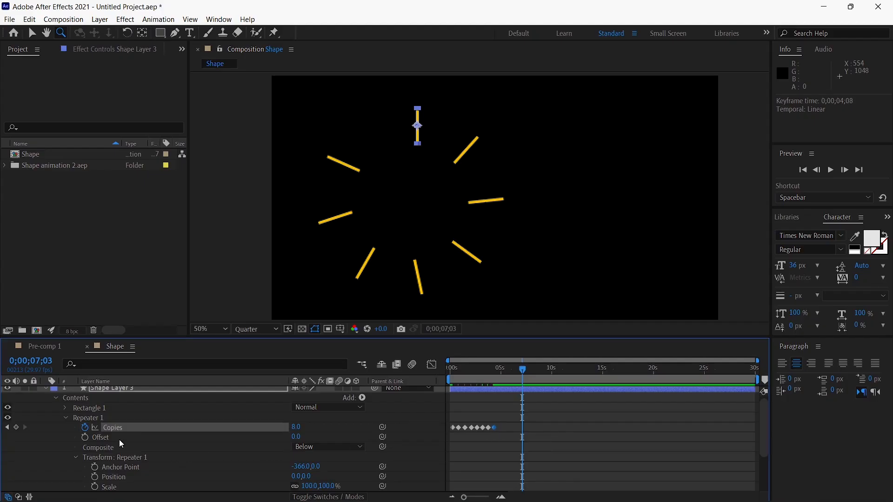
- Select Repeater 1 in Shape Layer 3 and preview the ring animation from the start
scroll(119, 439, "up", 1)
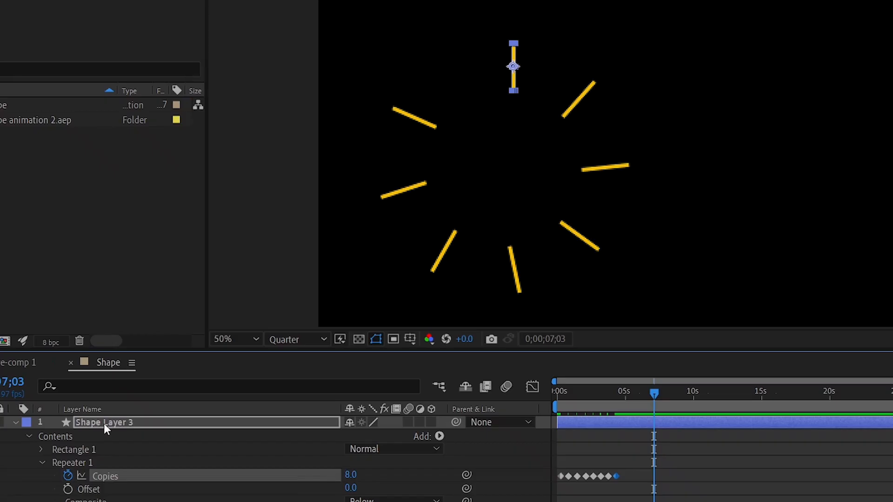
left_click(105, 423)
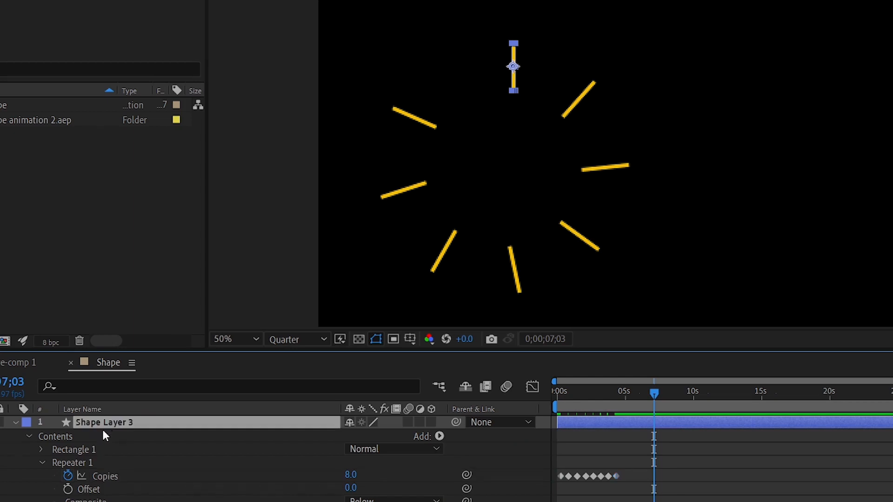
left_click(63, 462)
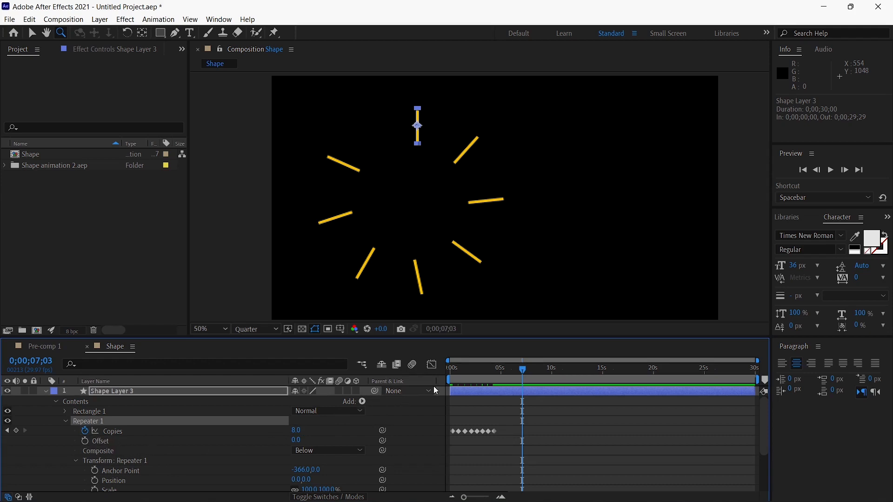
left_click(450, 370)
key("space")
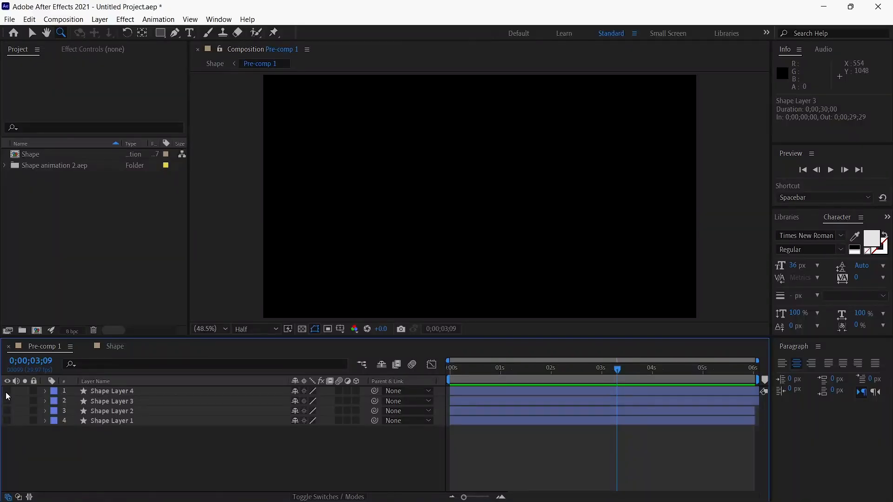
- Make Shape Layer 4 in Pre-comp 1 visible and play its line animation from 0;00;00;06
left_click(7, 392)
left_click(461, 372)
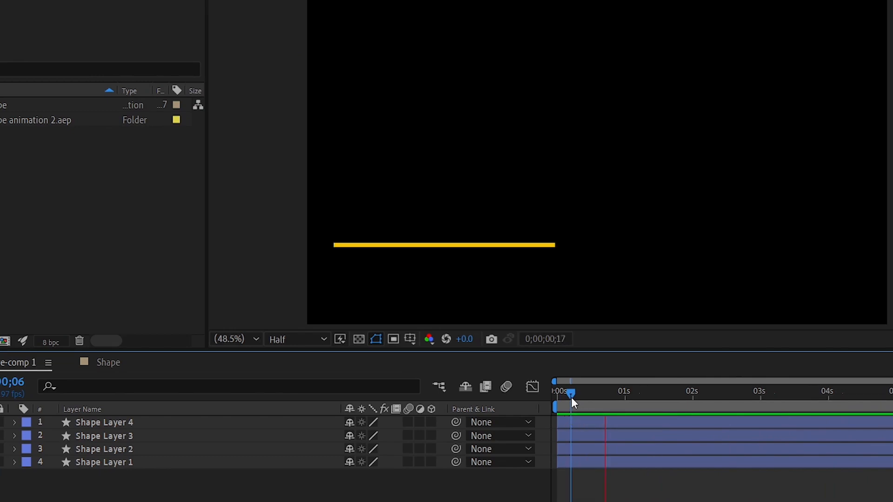
key("space")
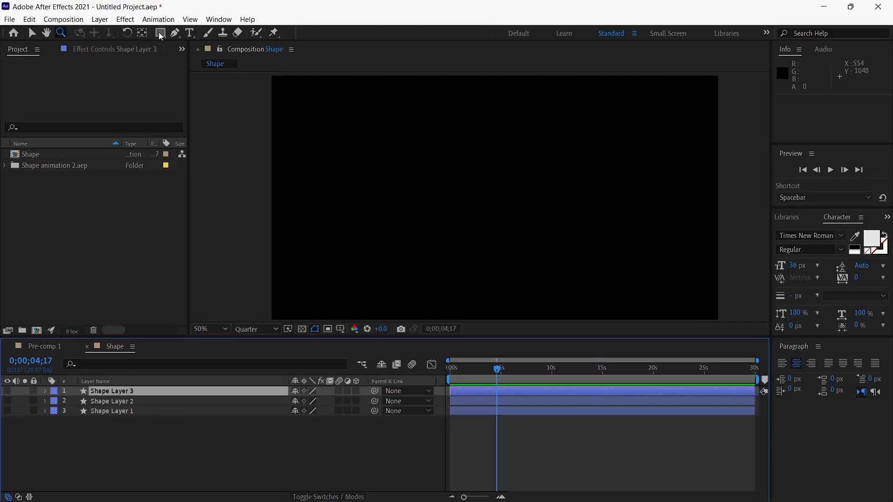
- Draw a long, thin horizontal rectangle as a new shape layer in the Shape composition and add Twist to it
left_click(160, 35)
left_click_drag(306, 169, 479, 173)
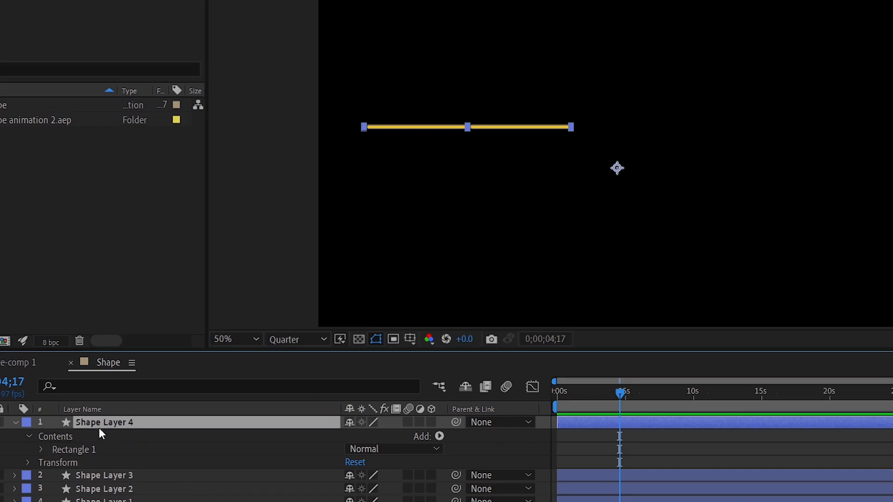
left_click(437, 438)
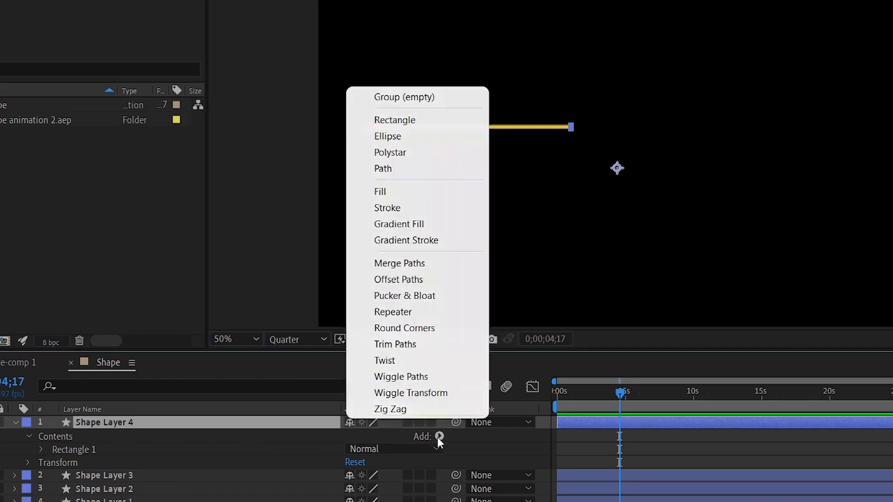
left_click(408, 361)
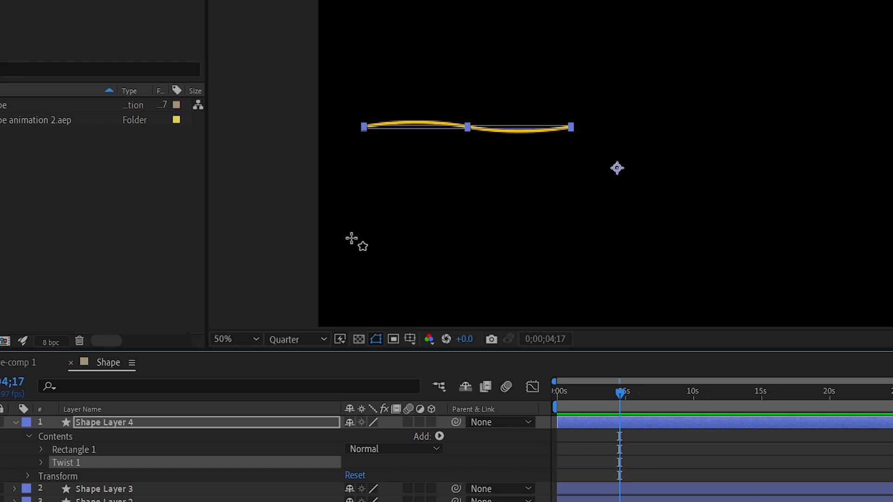
- Start keyframing Twist 1's Angle at 10.0 at 0;00;02;22
left_click(42, 463)
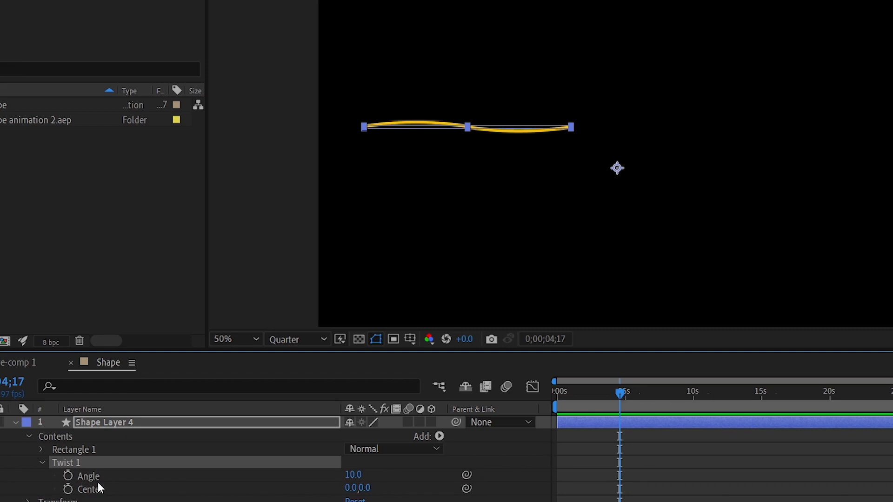
left_click(595, 392)
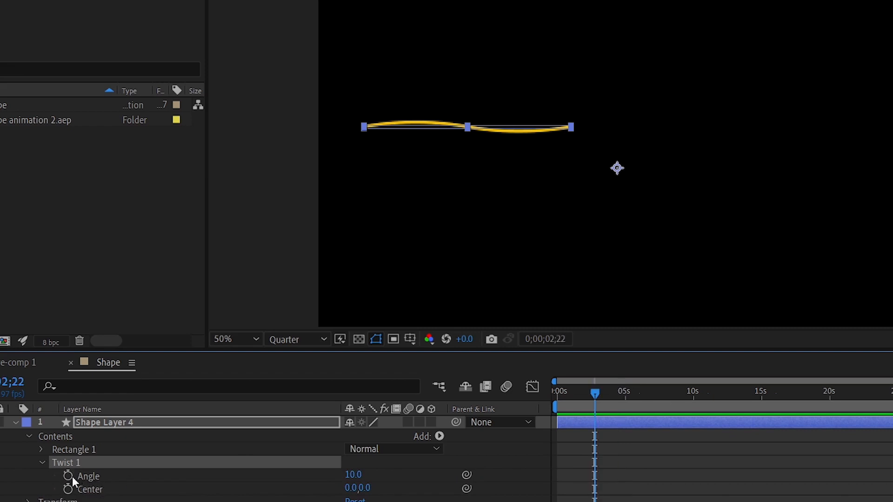
left_click(68, 476)
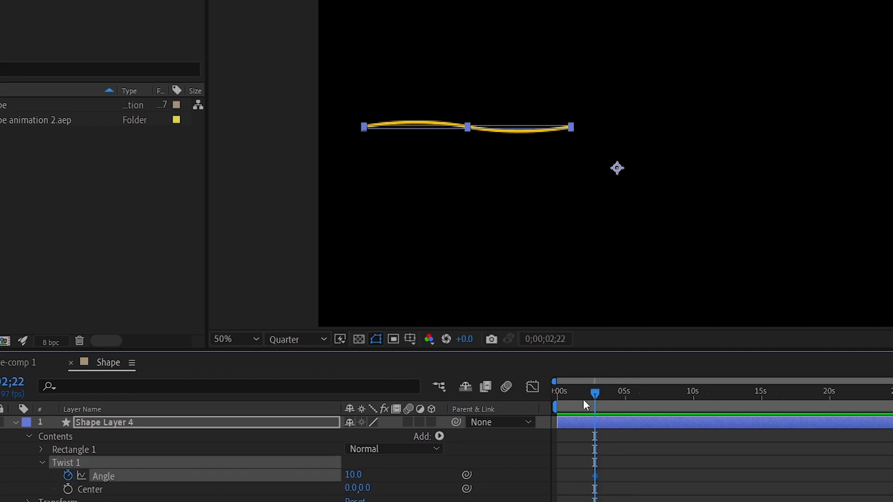
- Keyframe Twist 1's Angle at 18.0 at 0;00;03;23 and at a lower value about one second further along
left_click_drag(599, 393, 612, 393)
mouse_move(354, 475)
left_mouse_down()
mouse_move(369, 473)
mouse_move(361, 474)
left_mouse_up()
left_click_drag(610, 395, 619, 397)
mouse_move(332, 475)
left_mouse_down()
mouse_move(316, 474)
mouse_move(324, 474)
left_mouse_up()
- Keyframe Twist 1's Angle at 0.0 at 0;00;05;03 and at 17.0 at 0;00;05;21
left_click_drag(620, 393, 615, 398)
left_click(361, 473)
type("0")
key("Return")
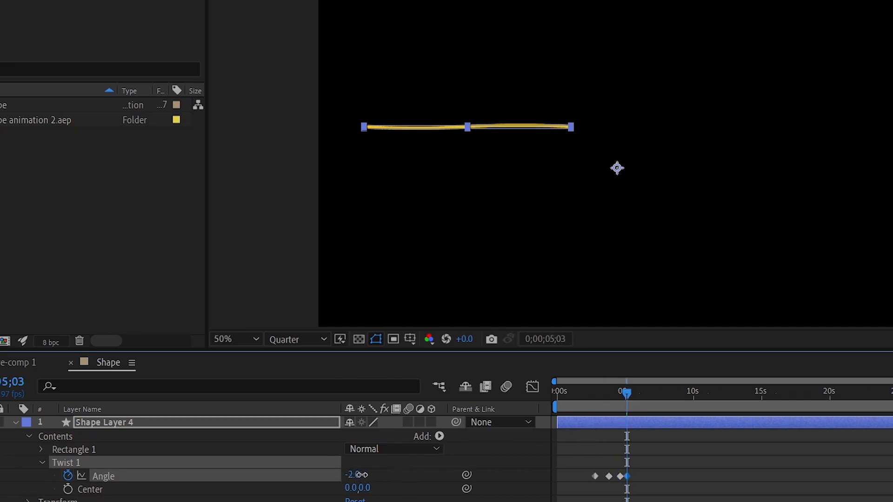
left_click(636, 394)
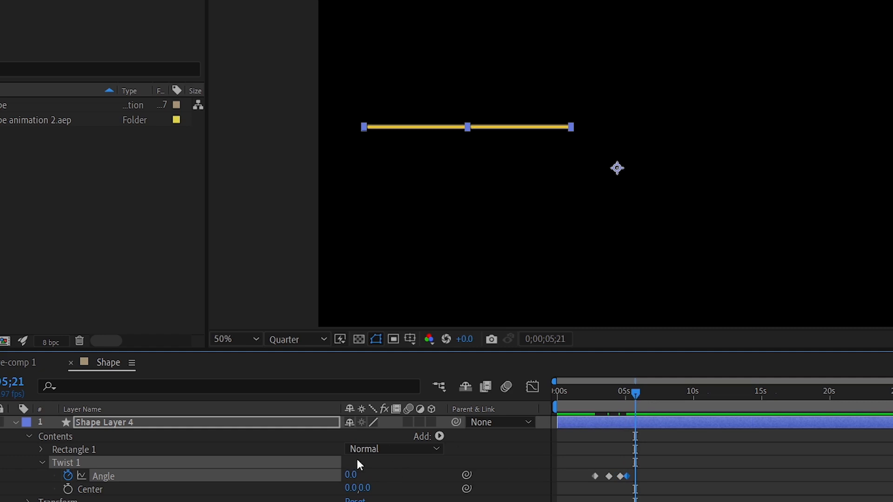
left_click_drag(351, 474, 362, 473)
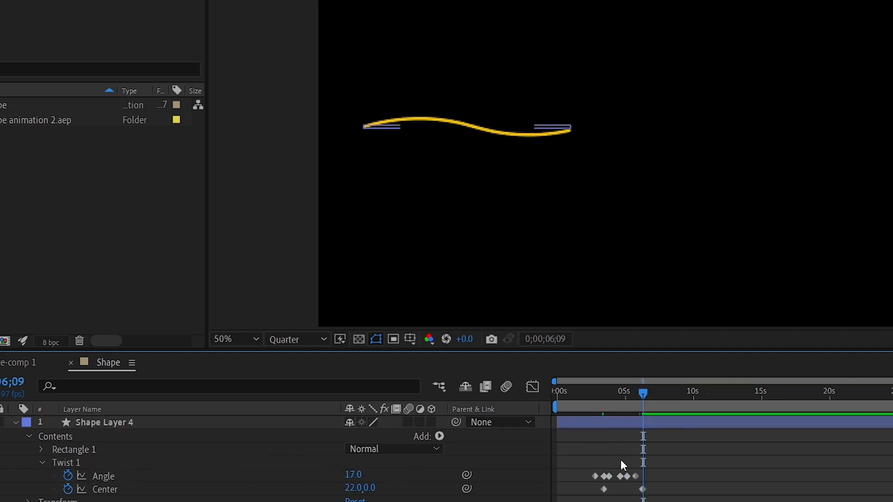
- Copy all of Twist 1's Angle and Center keyframes and paste them at 0;00;07;01 and 0;00;11;11
left_click_drag(688, 465, 564, 494)
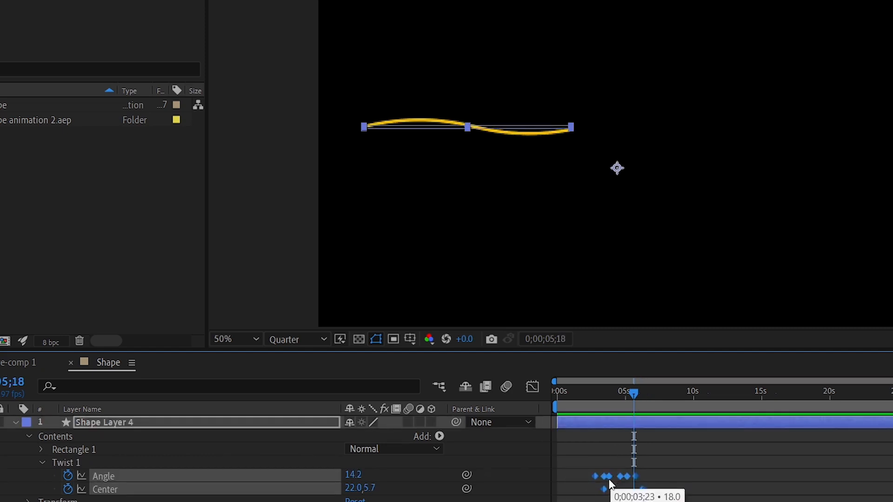
left_click_drag(662, 391, 653, 386)
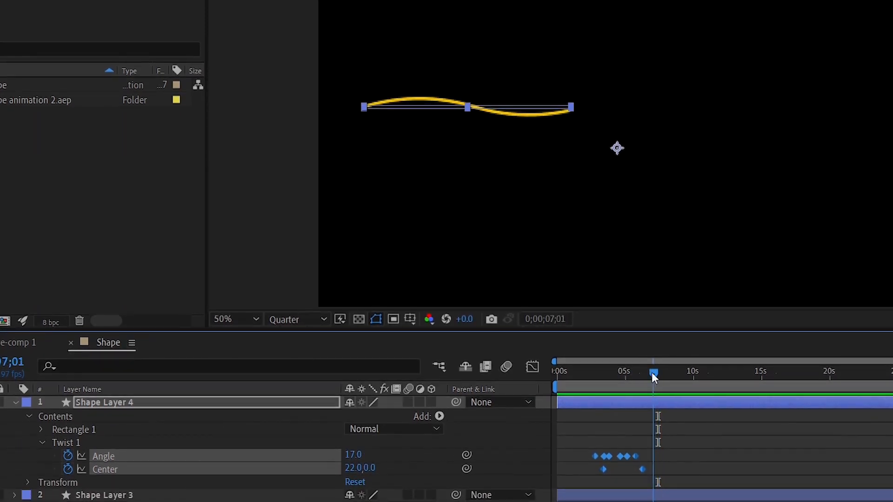
key("ctrl+v")
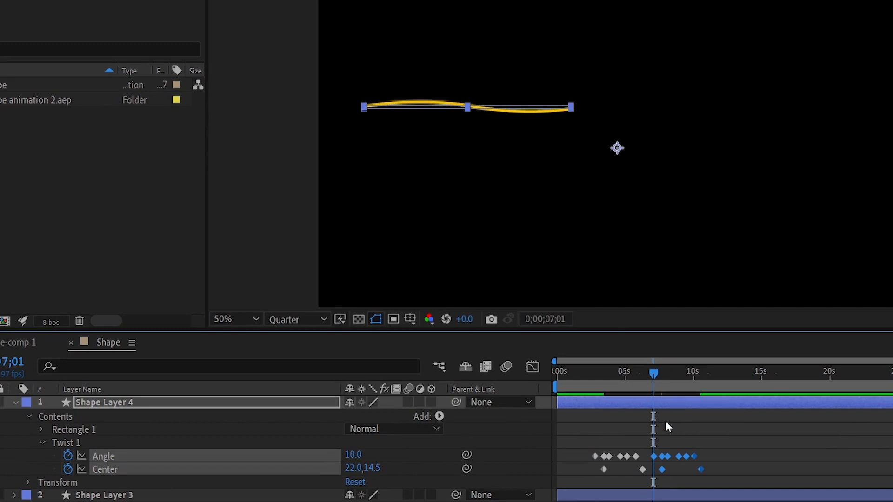
left_click_drag(722, 375, 712, 375)
key("ctrl+v")
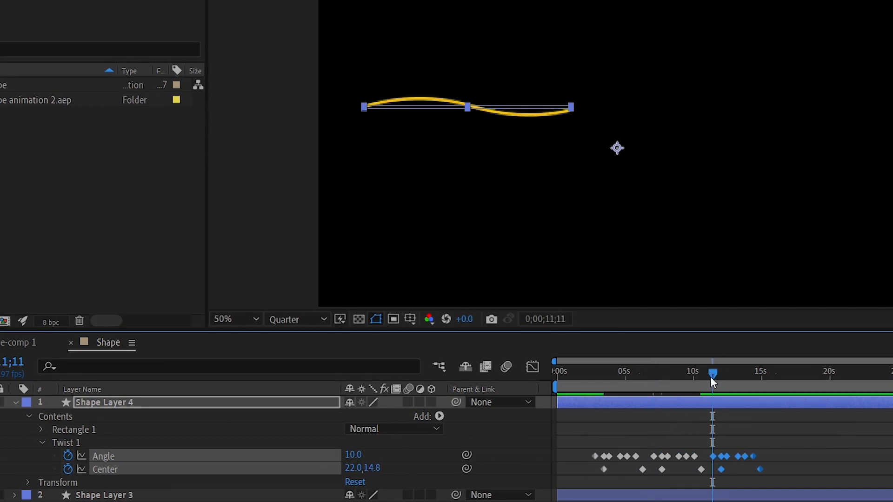
- Move the pasted Twist 1 keyframes earlier to close the gaps between the sets, and preview the wave from 0;00;03;08
left_click(715, 457)
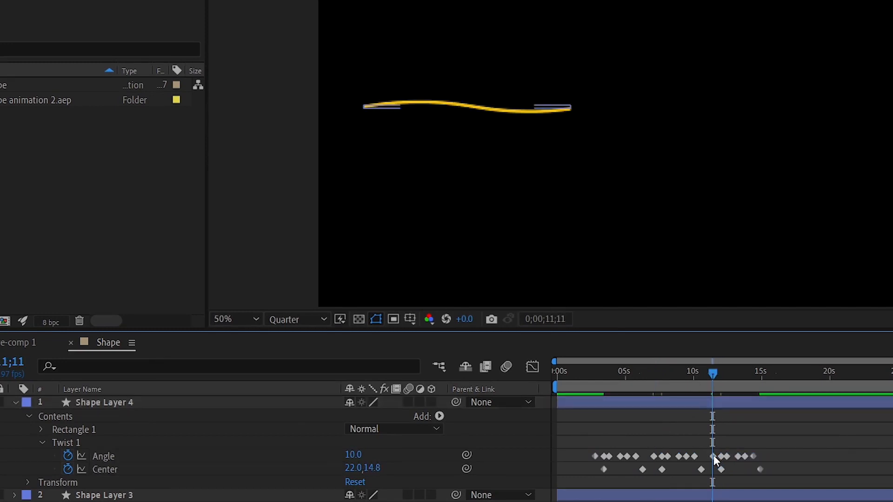
key("ctrl+z")
left_click_drag(710, 455, 701, 456)
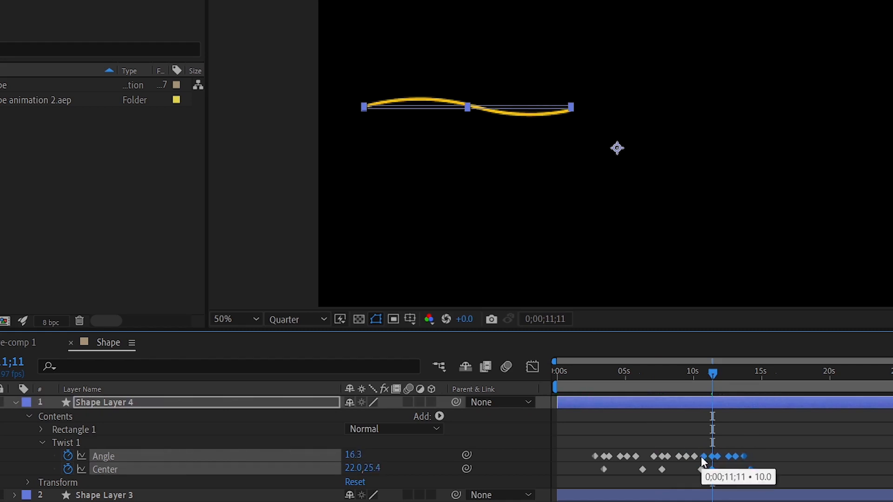
left_click(699, 470)
key("ctrl+z")
left_click(601, 381)
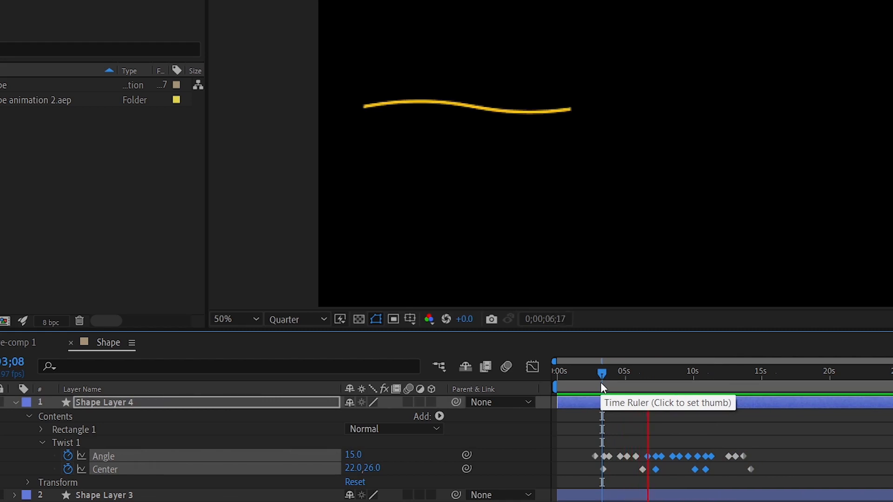
key("space")
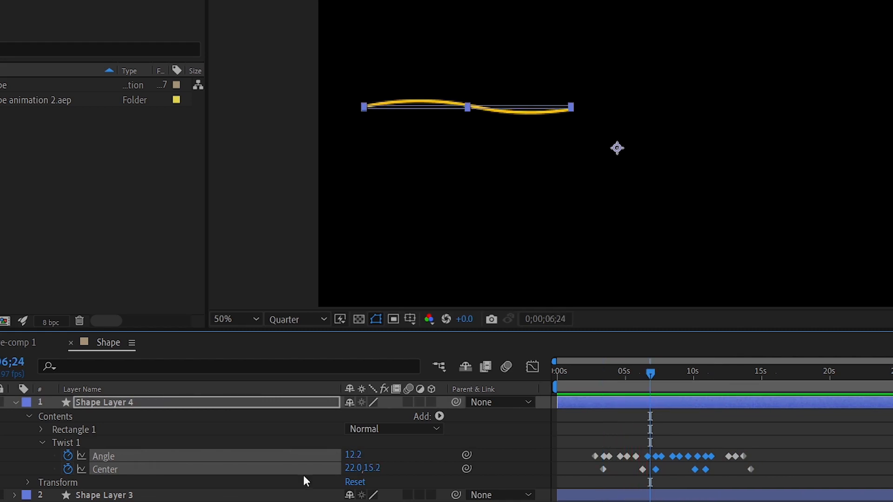
- Collapse Shape Layer 4's contents and start keyframing its Position at 960.0, 540.0 at 0;00;06;24
left_click(33, 415)
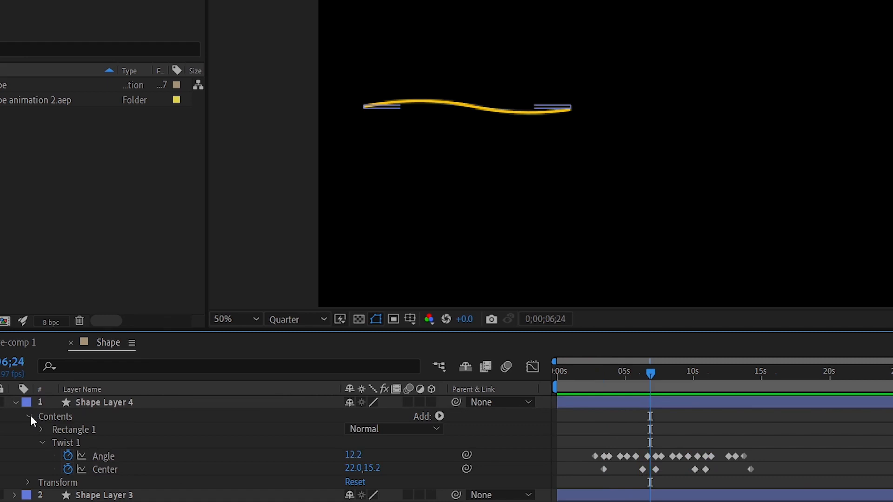
left_click(29, 415)
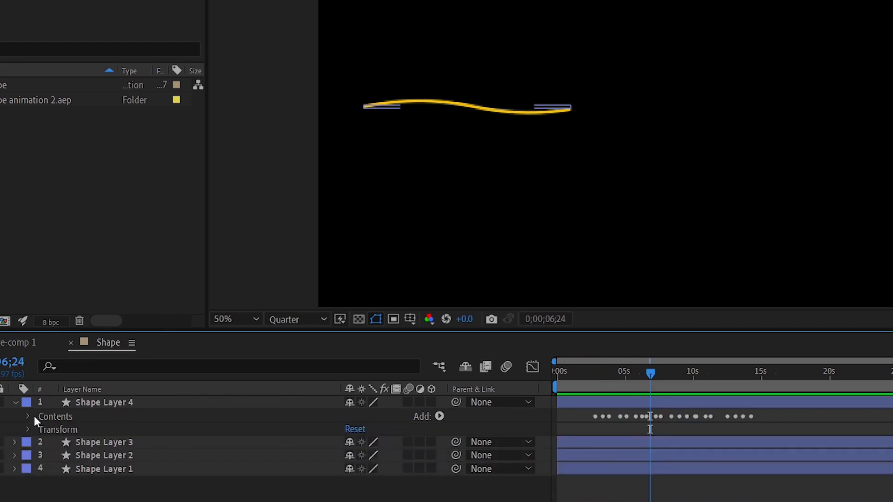
left_click(107, 403)
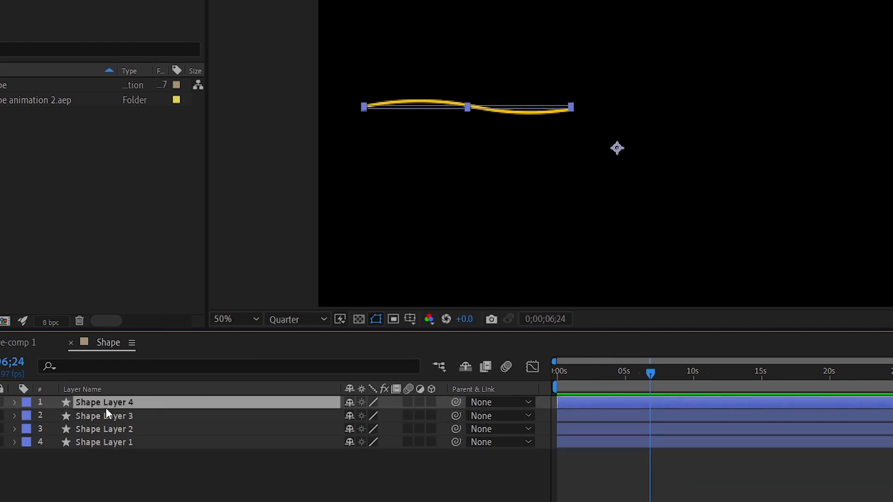
key("p")
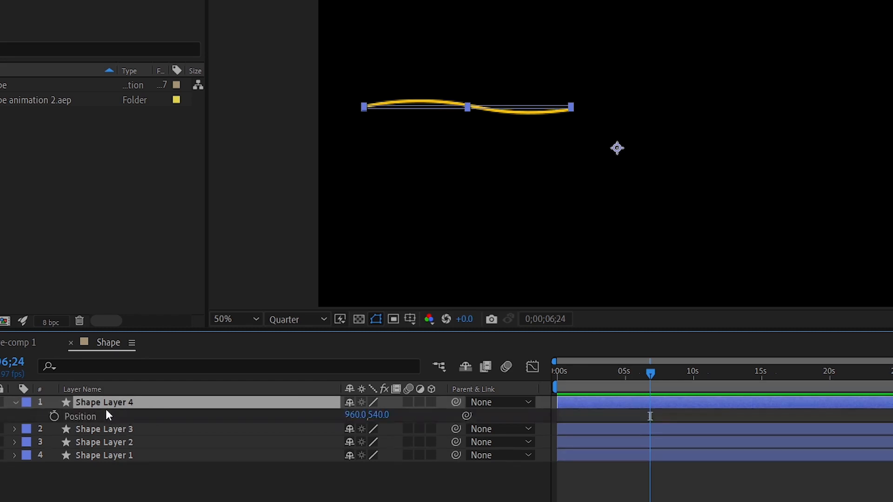
left_click(56, 416)
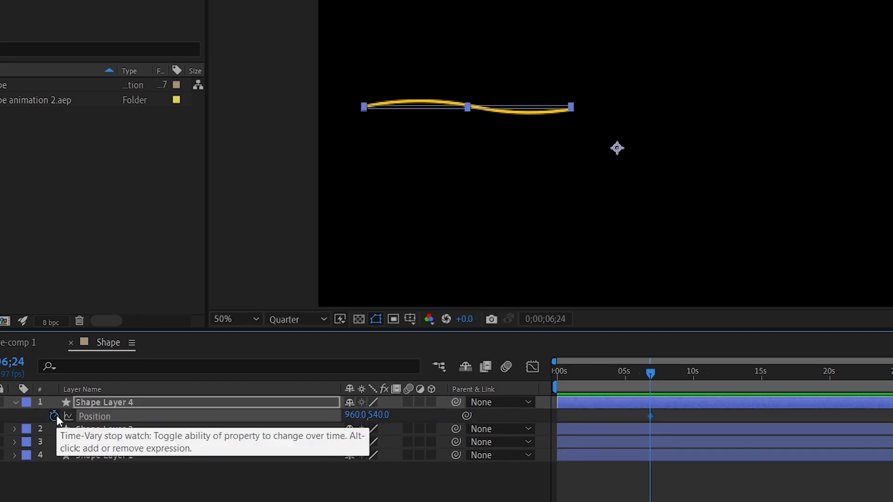
- Keyframe Shape Layer 4's Position at 1034.0, 540.0 at 0;00;07;28 and 1061.0, 540.0 at 0;00;09;06, and preview the movement
left_click_drag(658, 379, 666, 374)
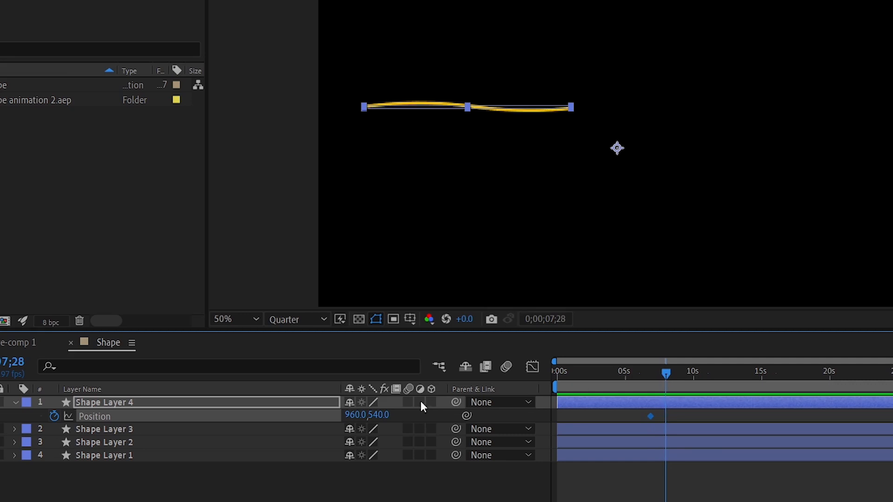
left_click_drag(355, 414, 396, 413)
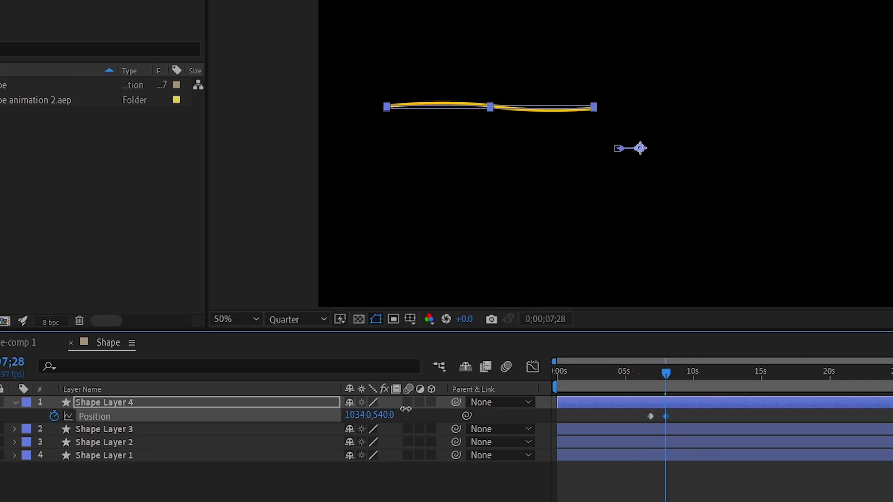
left_click(682, 375)
left_click_drag(684, 377, 687, 377)
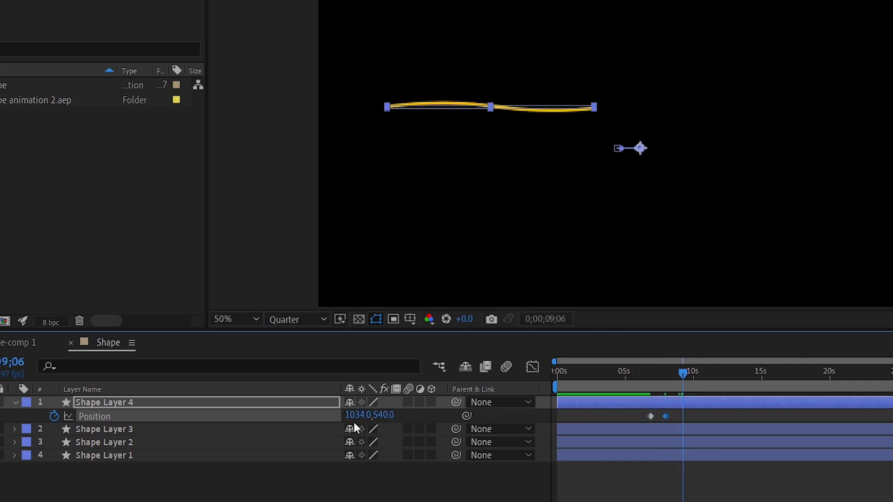
left_click_drag(357, 415, 384, 418)
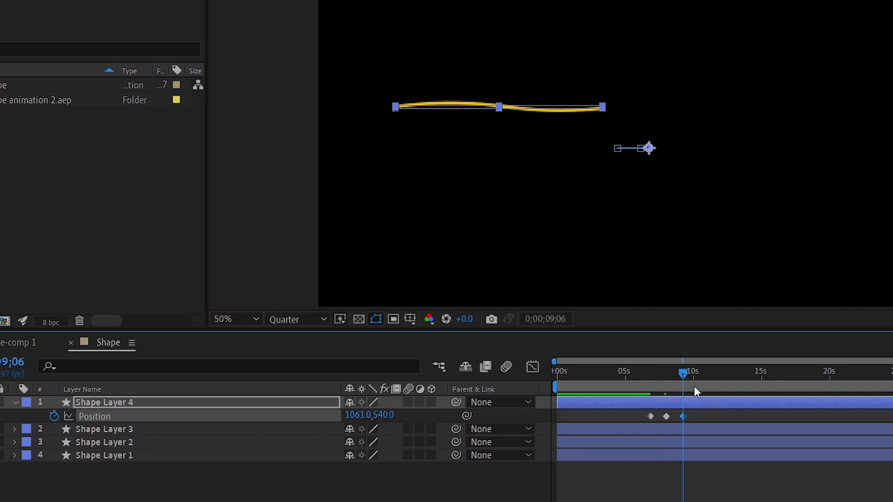
left_click_drag(693, 381, 640, 378)
key("space")
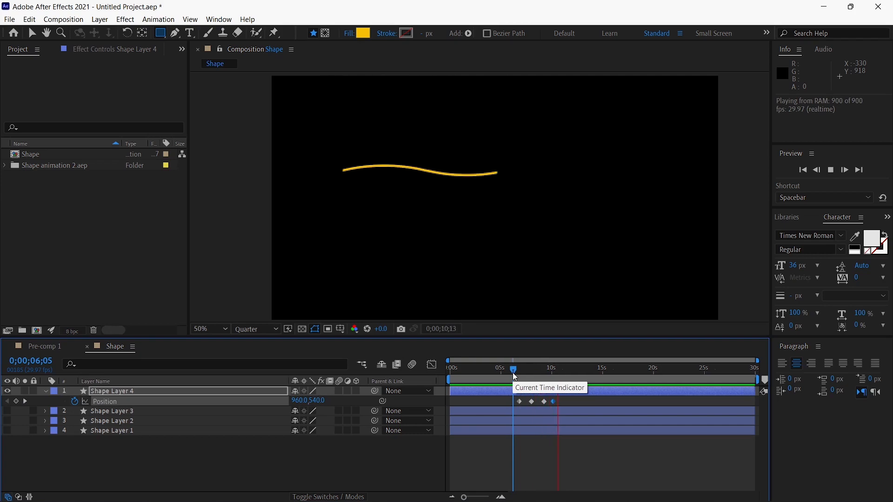
- Show Shape Layer 4 in Pre-comp 1 and view its line at 0;00;00;29 for comparison
left_click(44, 346)
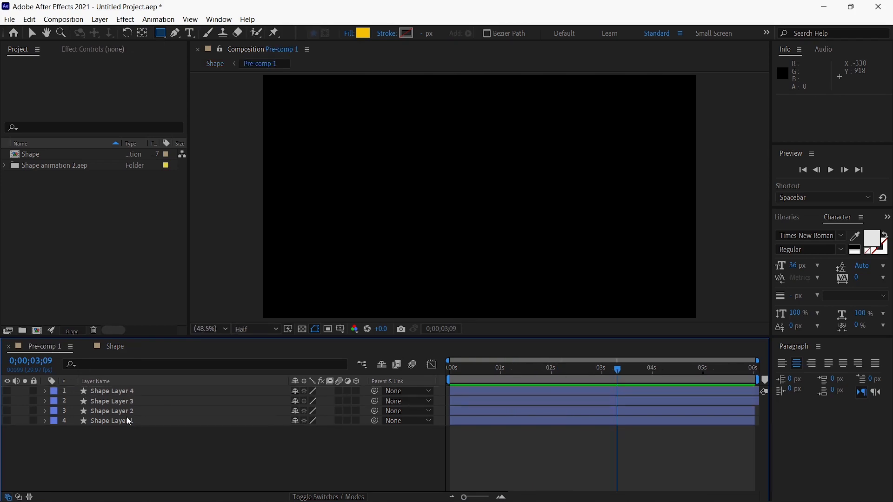
left_click(8, 392)
left_click(503, 377)
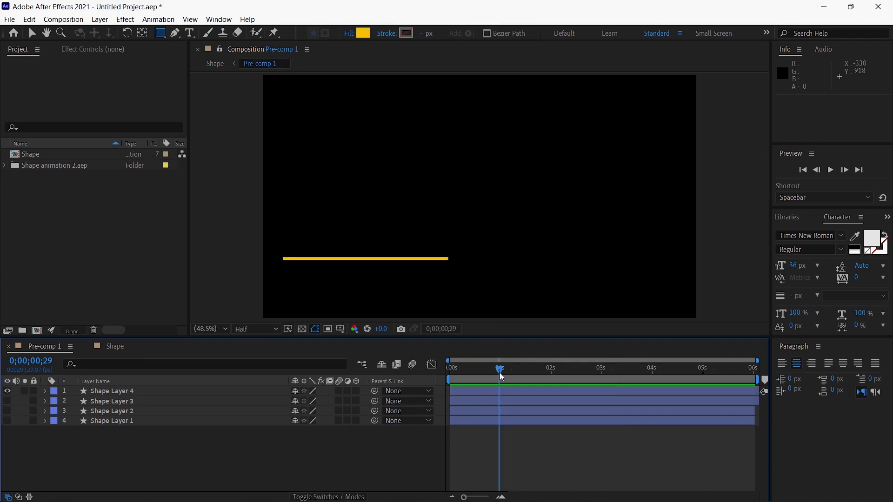